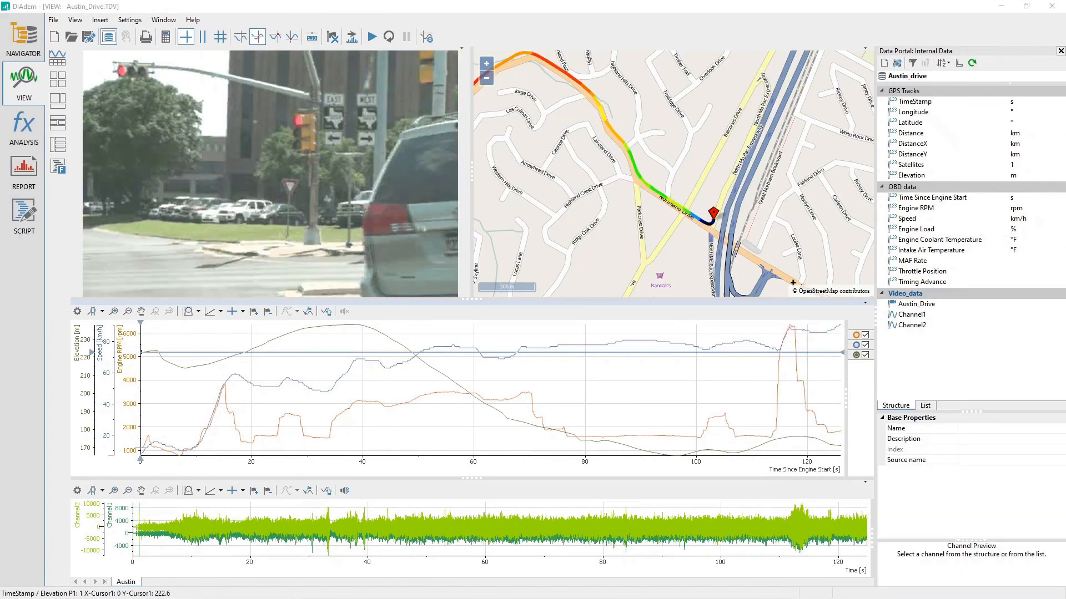
Play the synchronized drive video, map and curves for a few seconds, and pause the playback
left_click(375, 56)
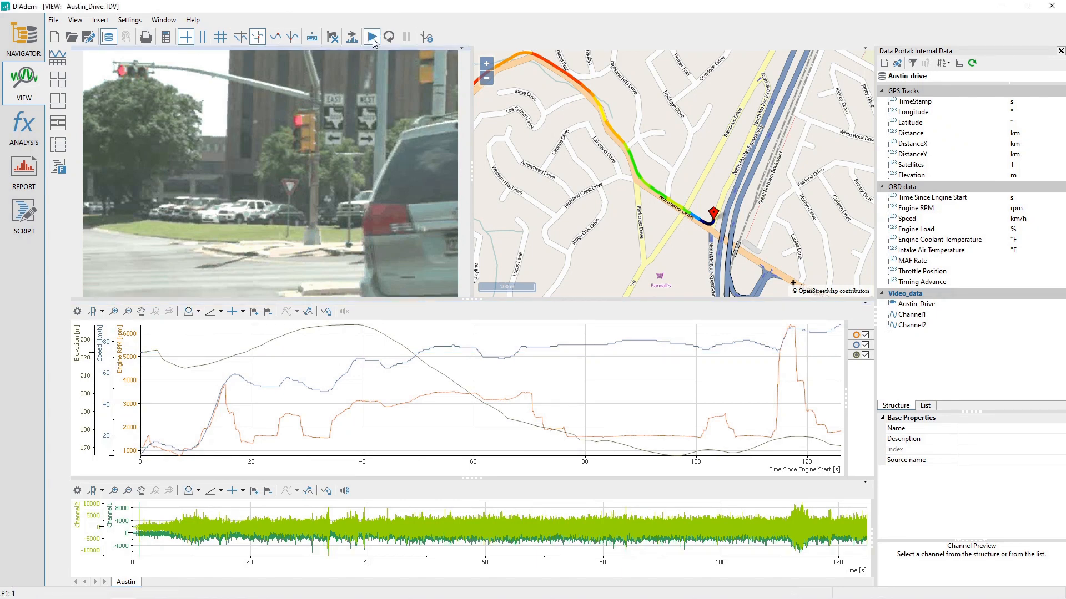
left_click(372, 38)
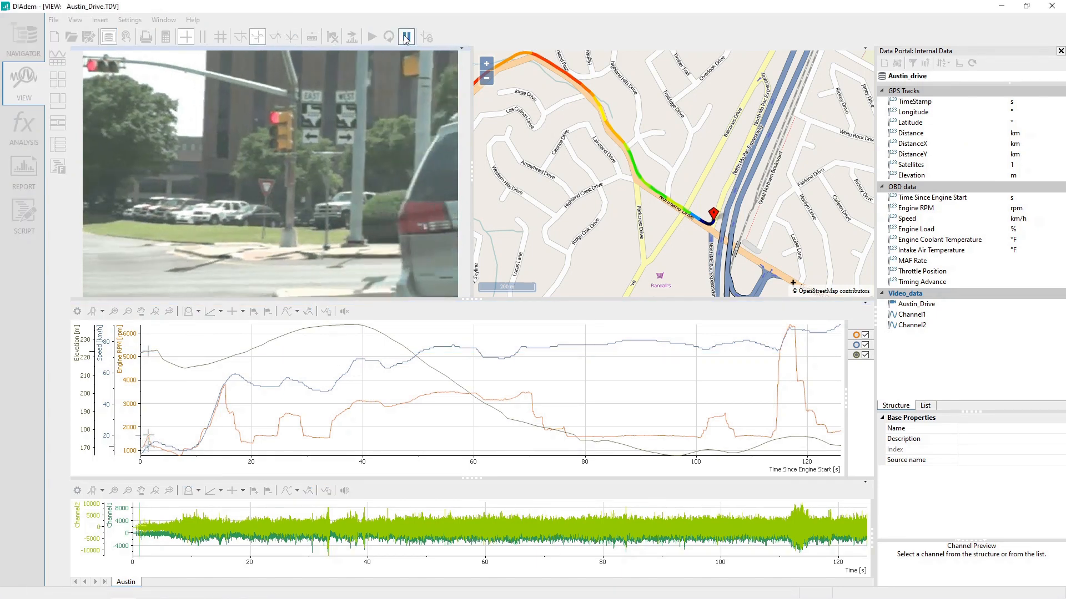
left_click(406, 38)
left_click(394, 36)
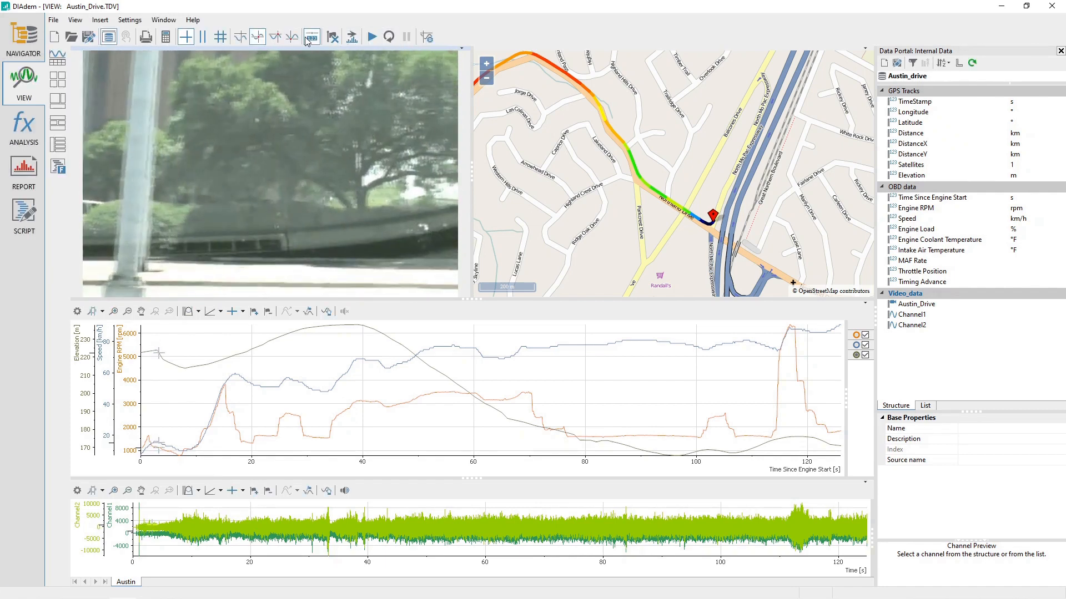
Use the Position Cursor controls to jump to the start, run forward, and rewind through the recording, and close them
left_click(312, 37)
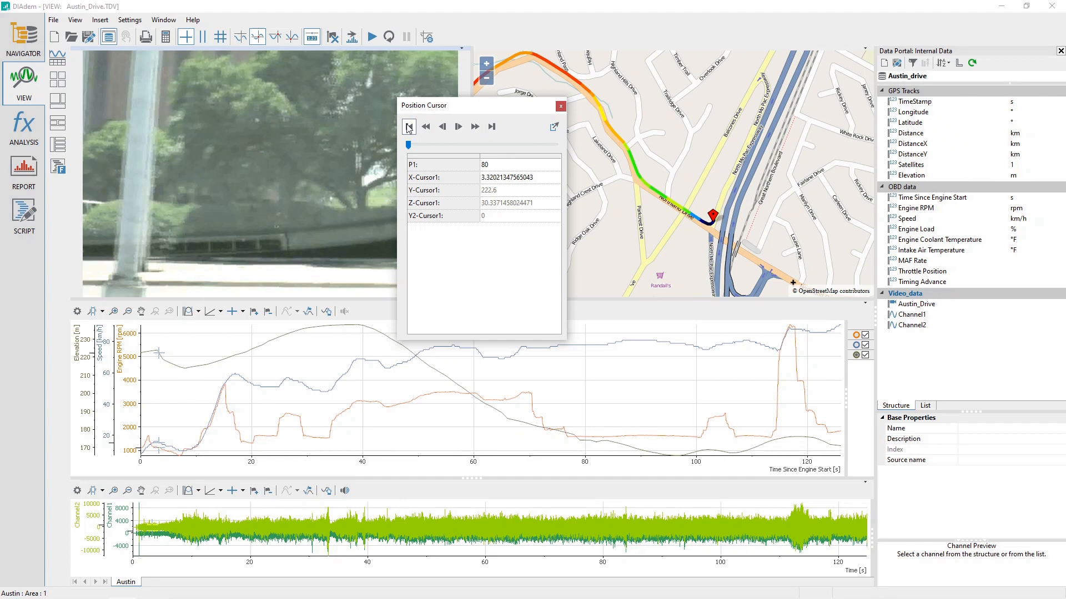
left_click(409, 126)
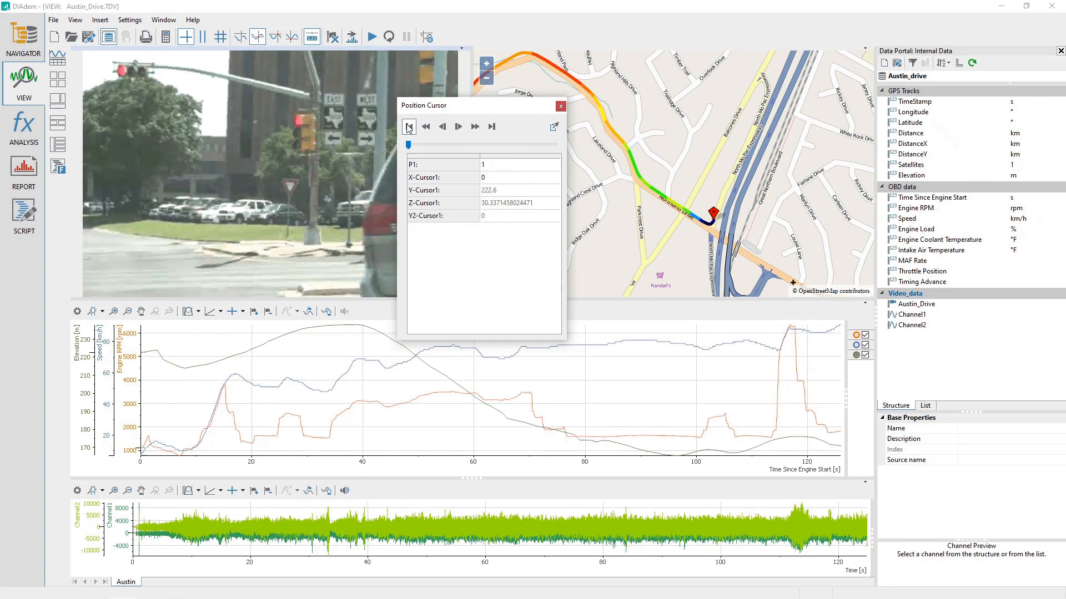
left_click(475, 127)
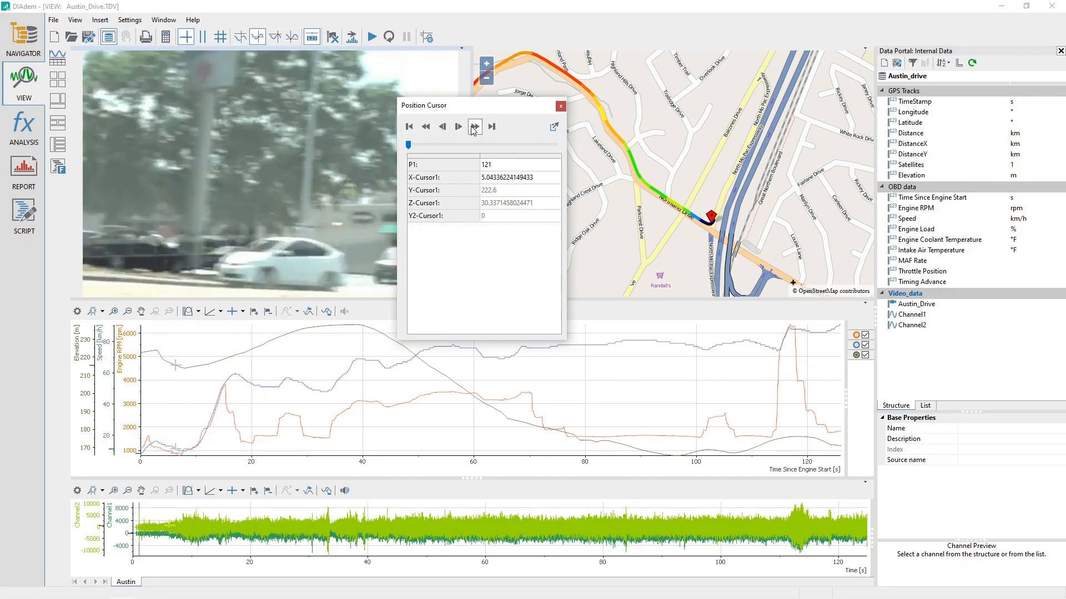
left_click(426, 126)
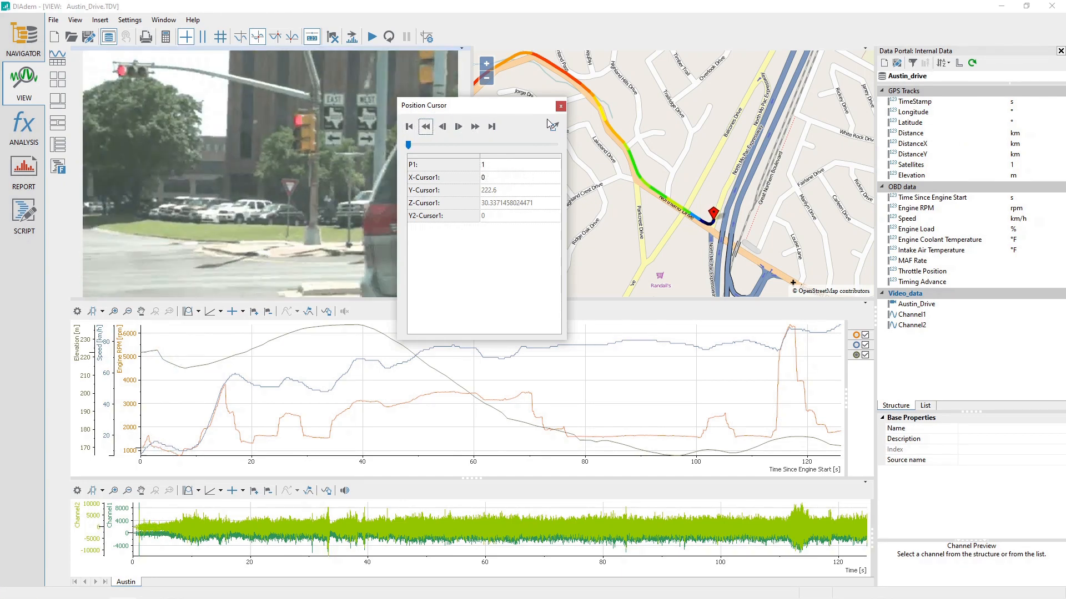
left_click(561, 105)
right_click(257, 101)
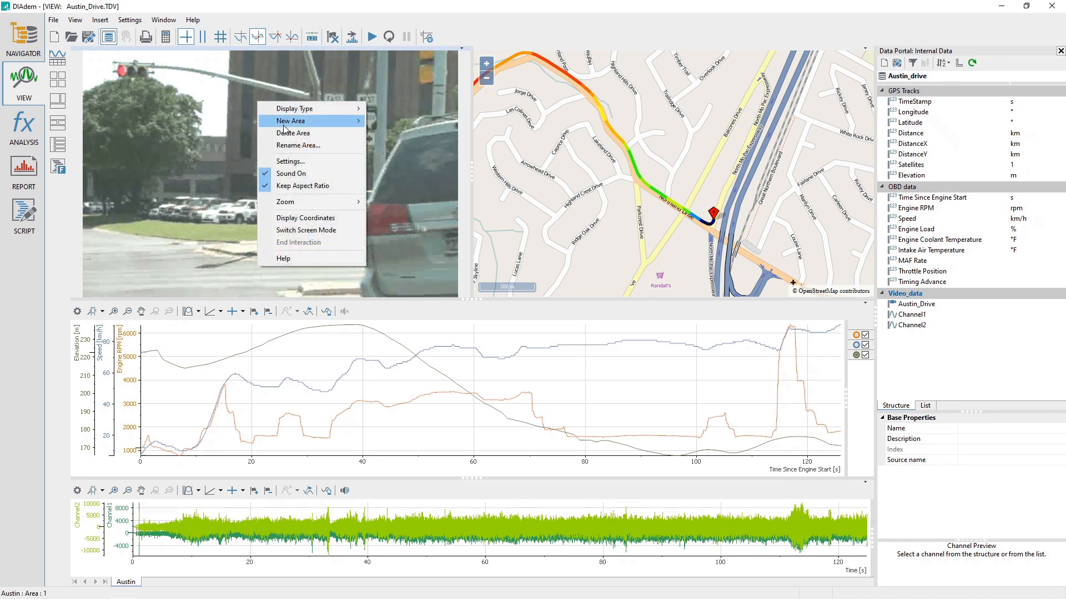
mouse_move(313, 203)
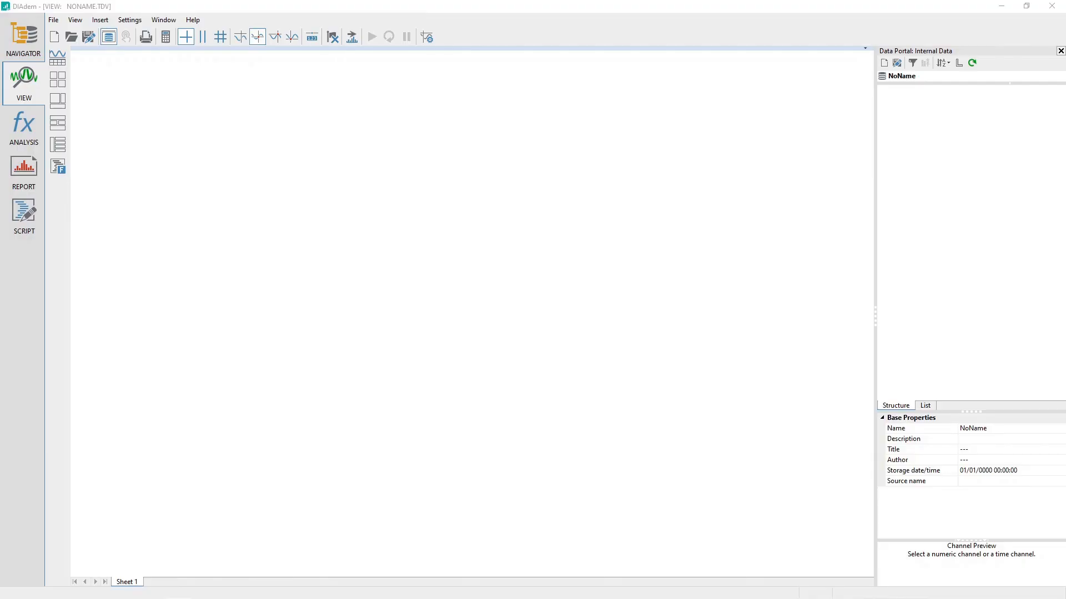
Load Austin_Drive.tdm from the Examples Data folder in Navigator, using the National Instruments TDM file type
left_click(17, 51)
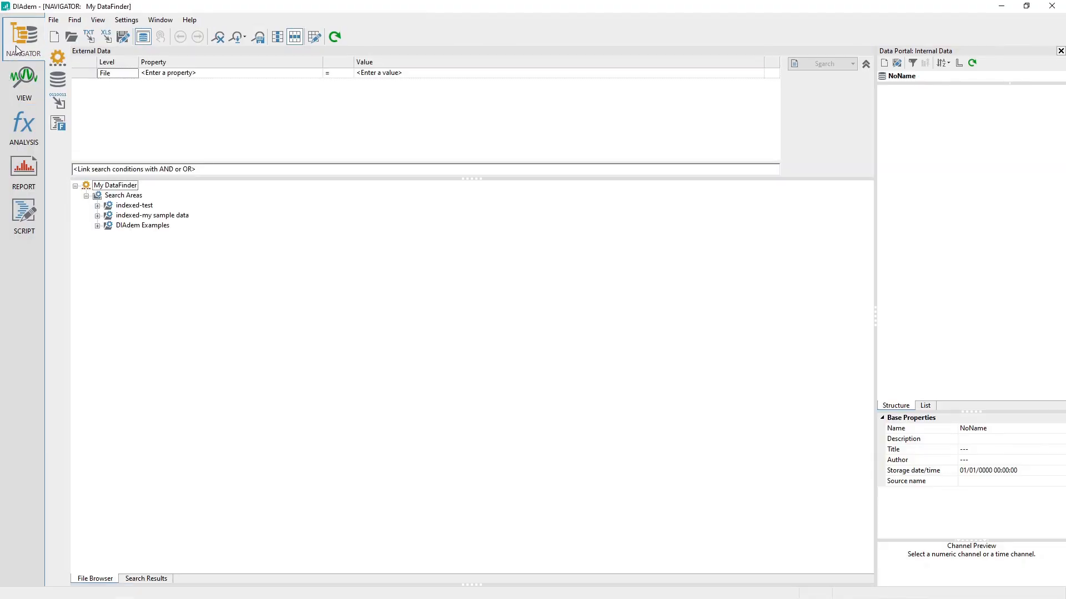
left_click(53, 20)
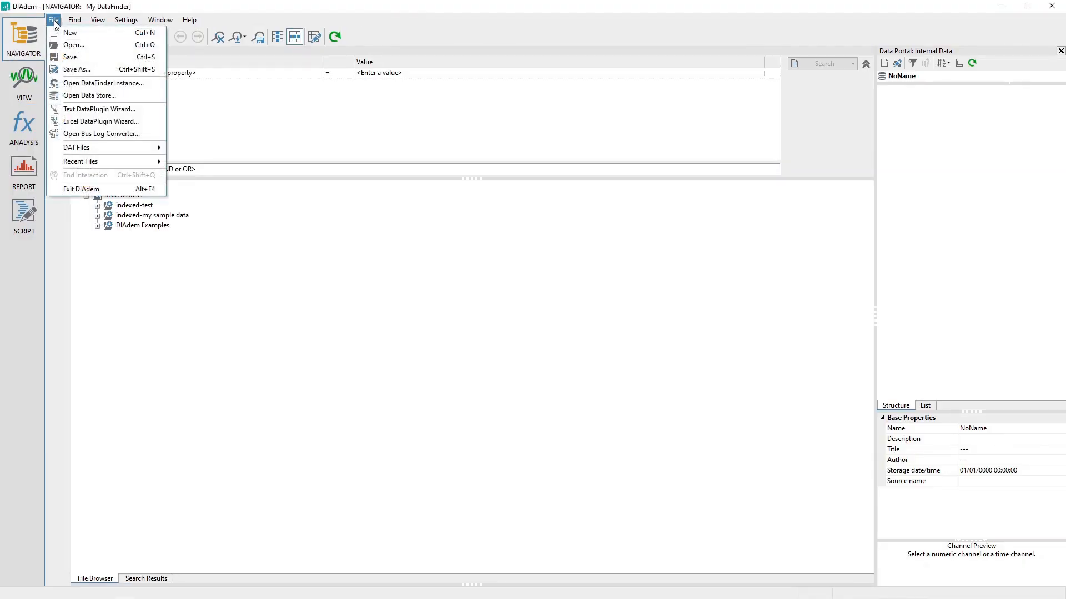
left_click(87, 35)
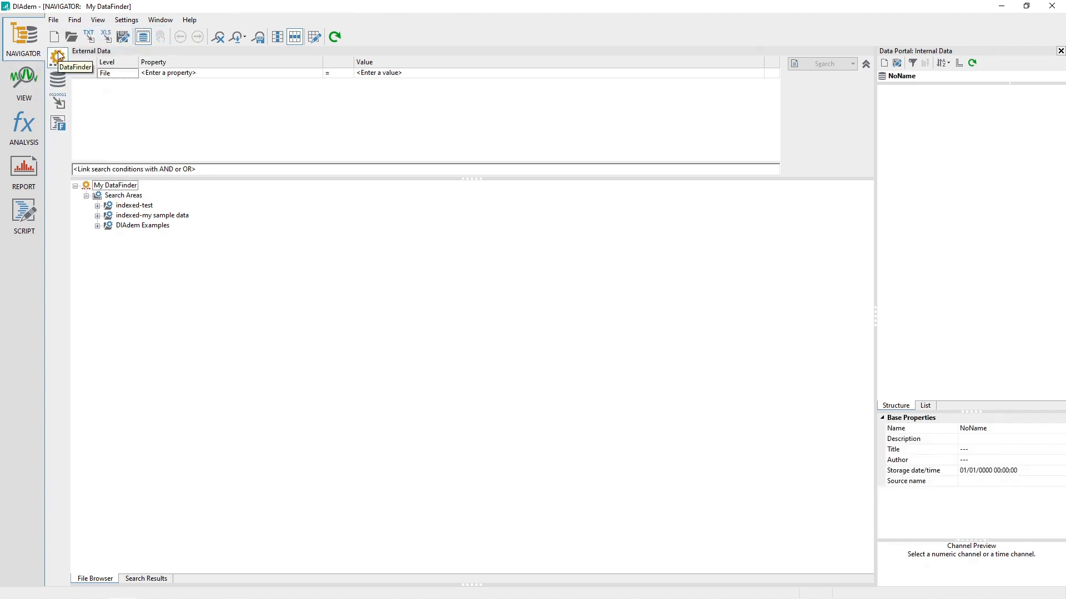
left_click(53, 20)
left_click(58, 43)
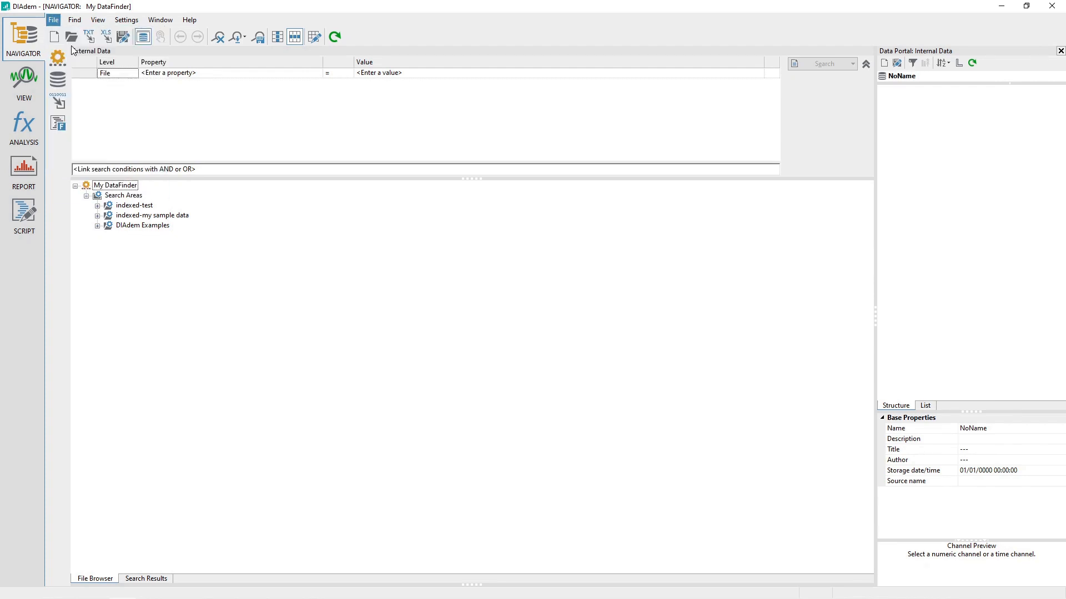
left_click(520, 314)
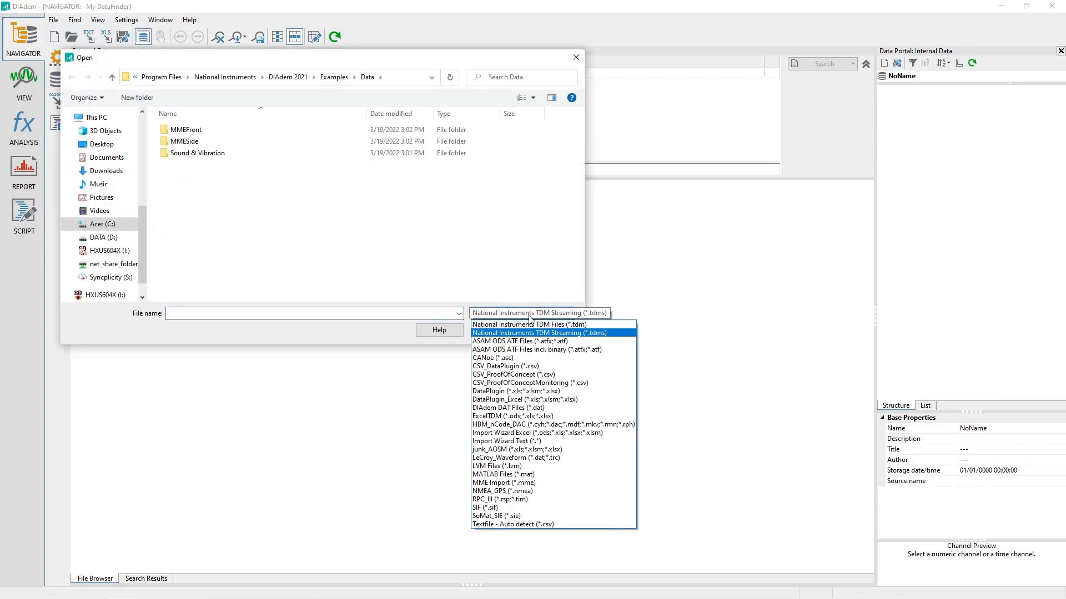
left_click(531, 328)
left_click(280, 257)
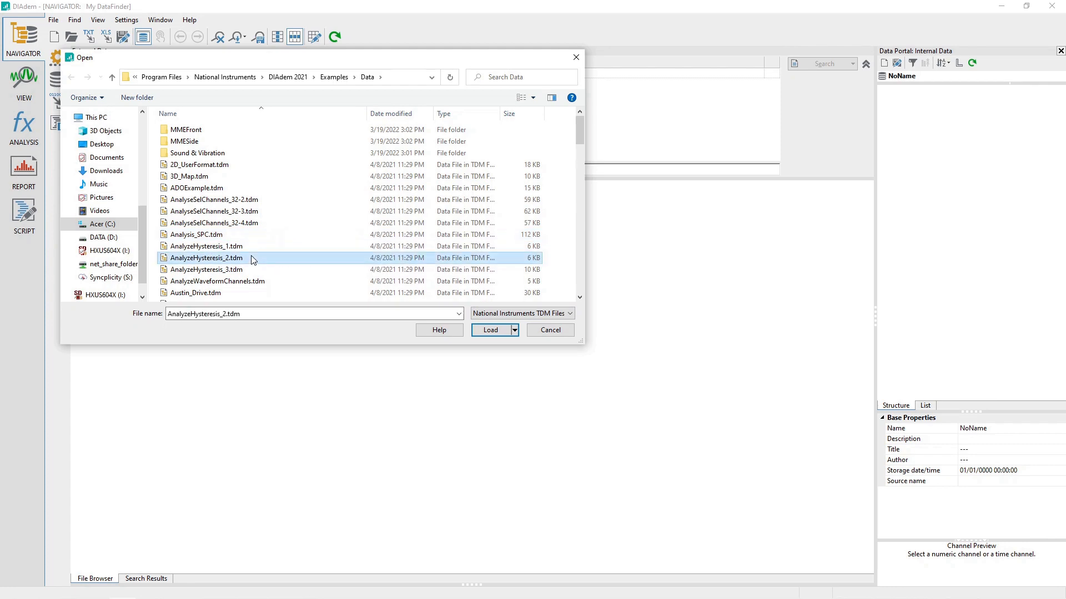
left_click(283, 292)
left_click(490, 330)
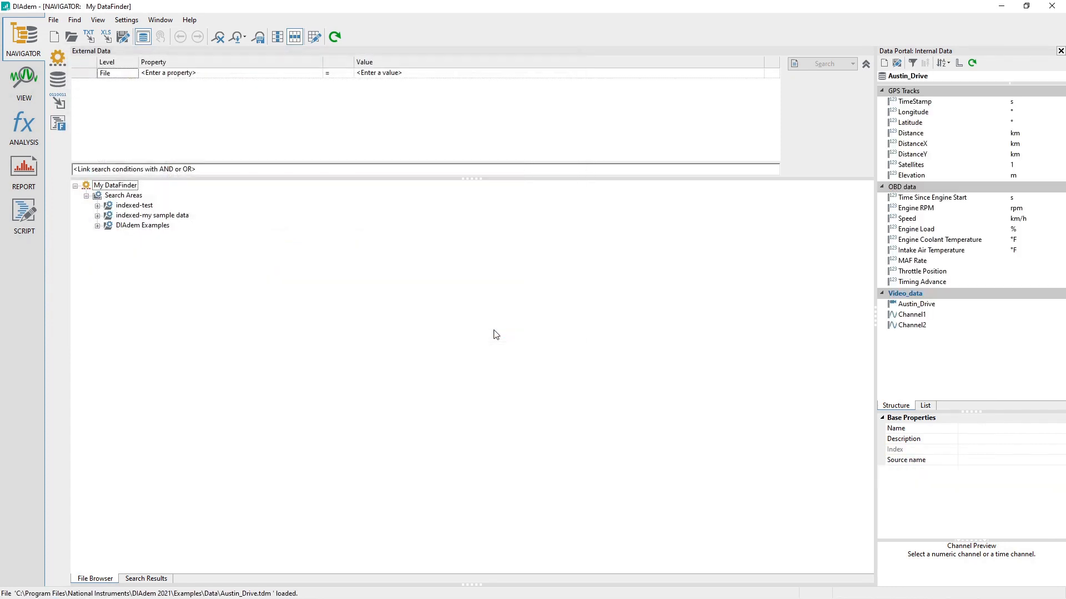
Divide the blank View sheet into two side-by-side areas above one wide area
left_click(16, 81)
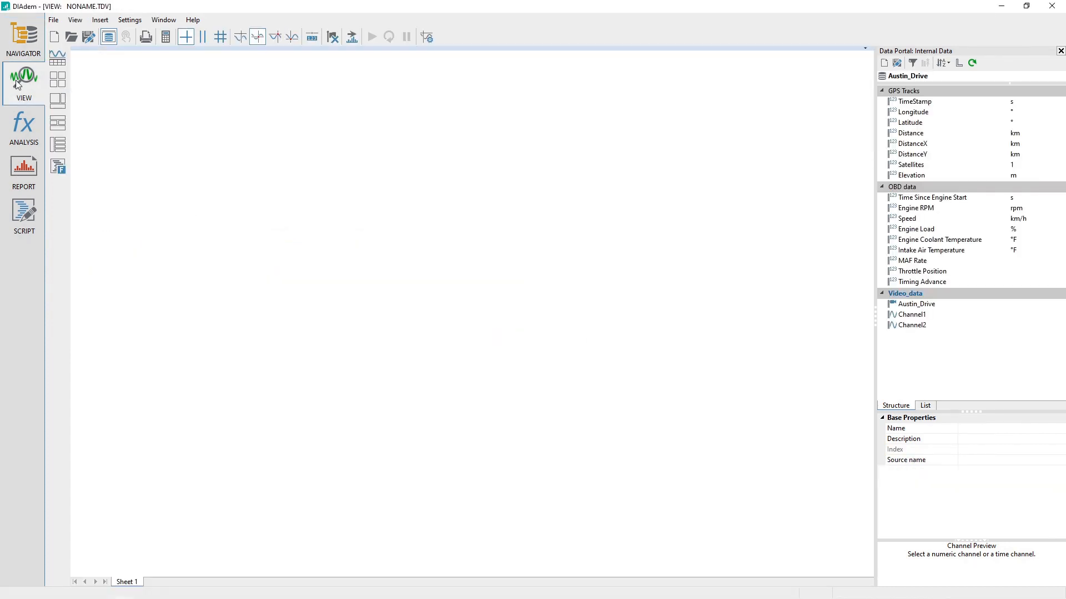
left_click(58, 101)
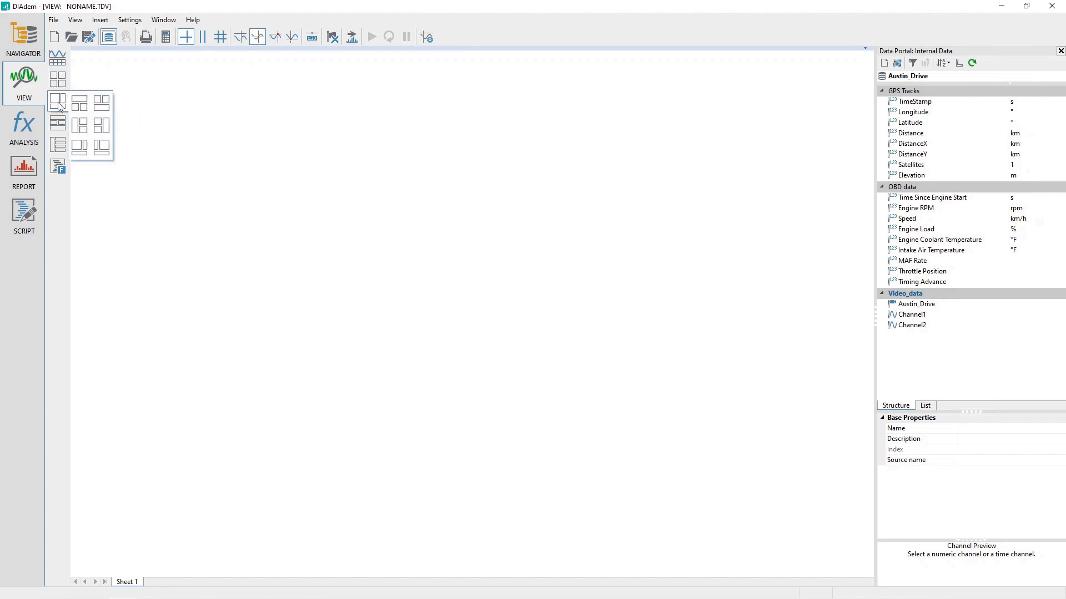
left_click(102, 104)
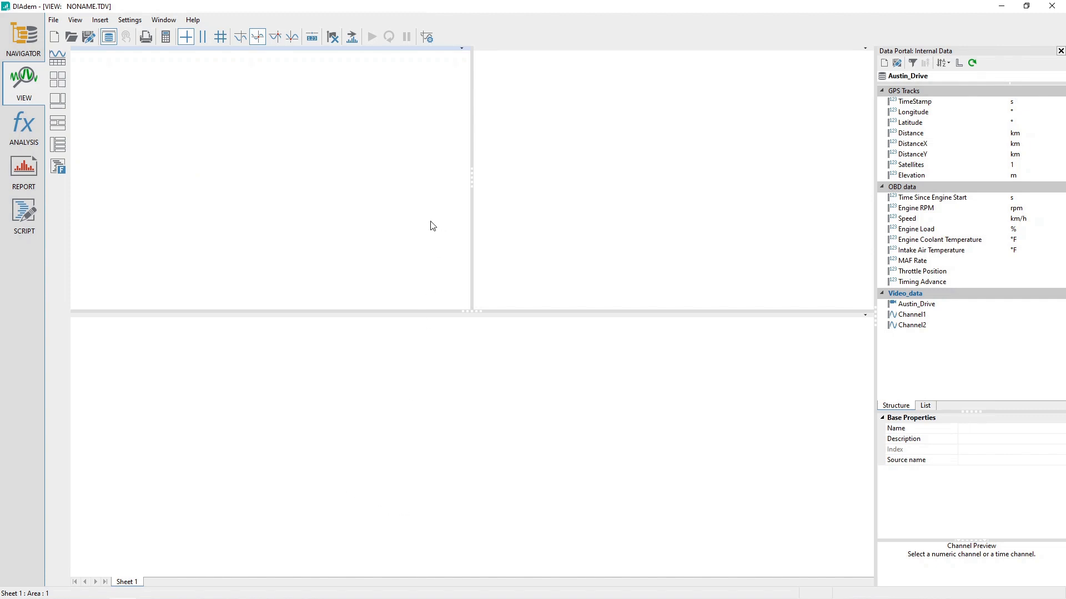
Make the sheet's upper-left area a Video display that uses the Austin_Drive channel from Video_data as its video channel
right_click(230, 114)
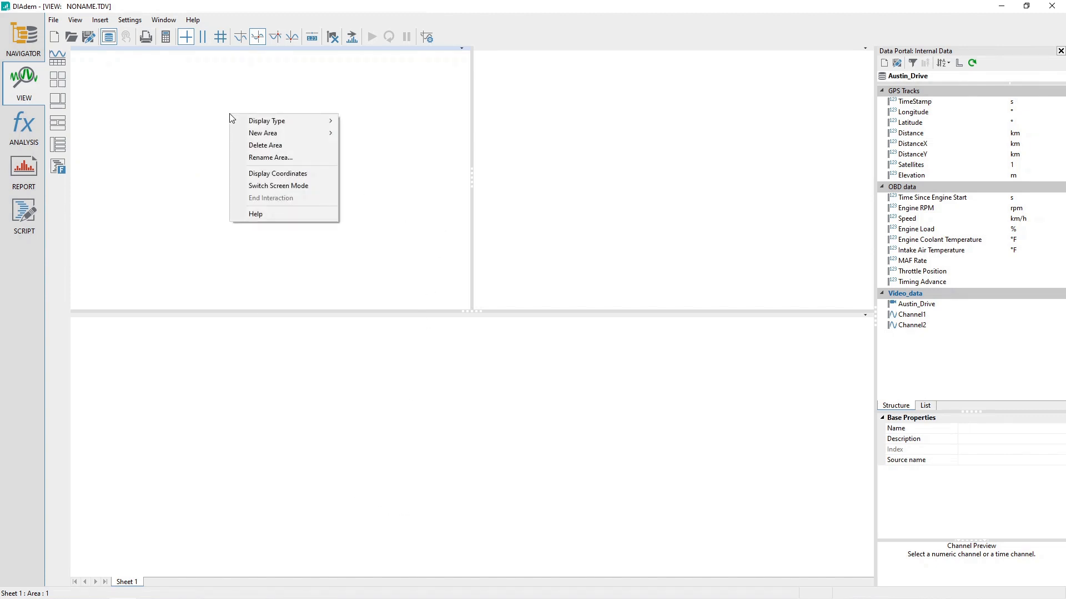
mouse_move(274, 120)
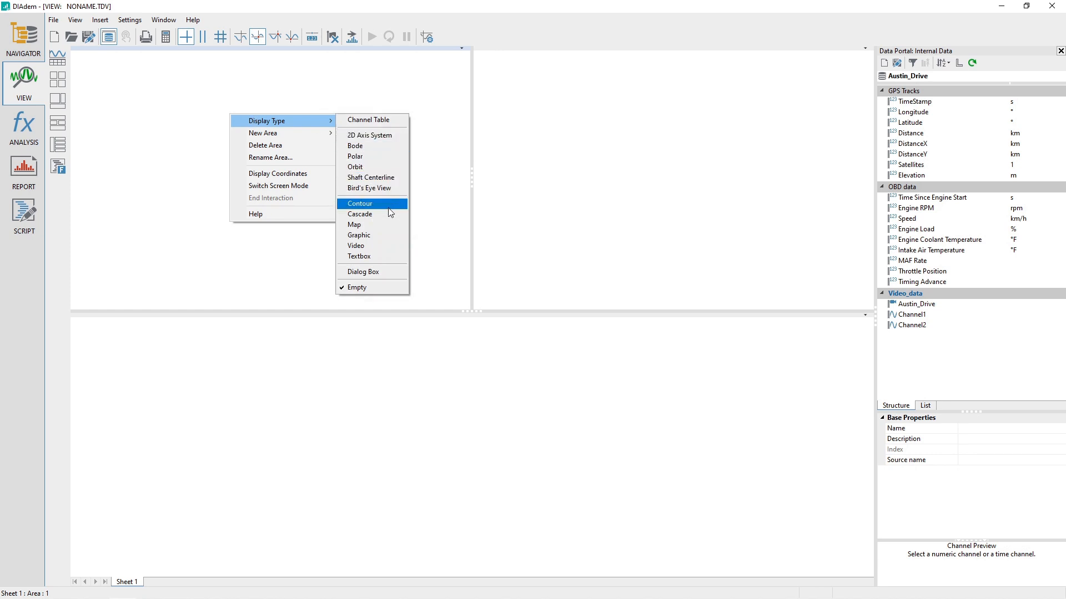
left_click(380, 245)
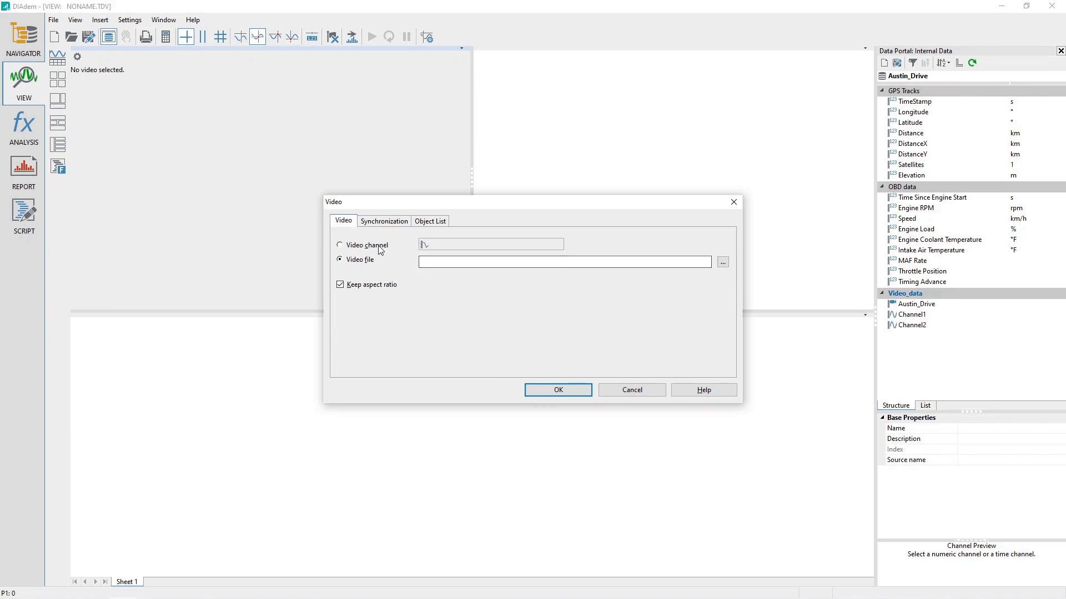
left_click(336, 219)
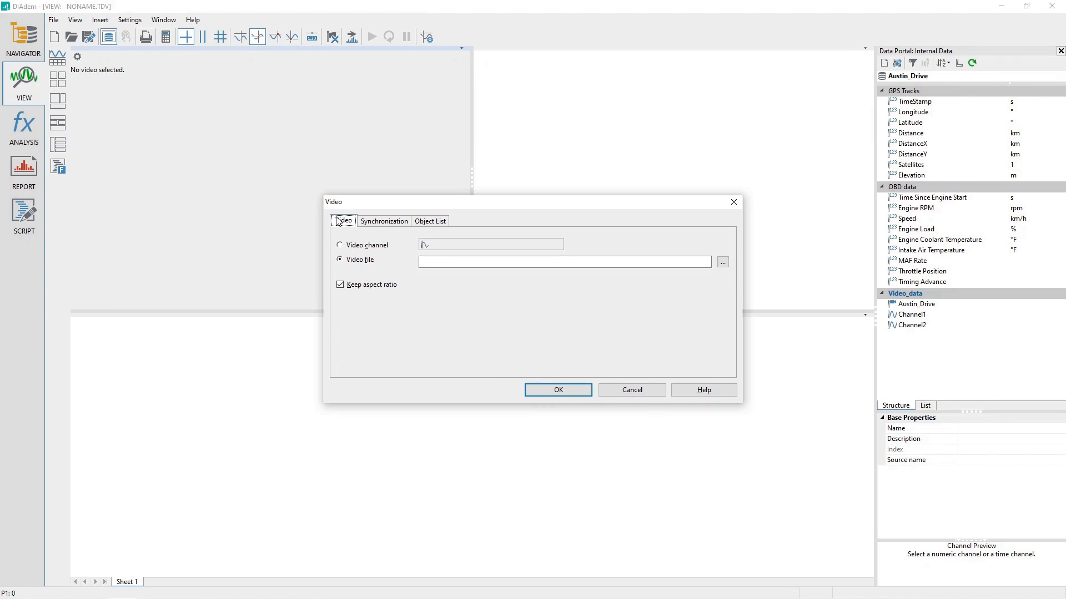
left_click(383, 247)
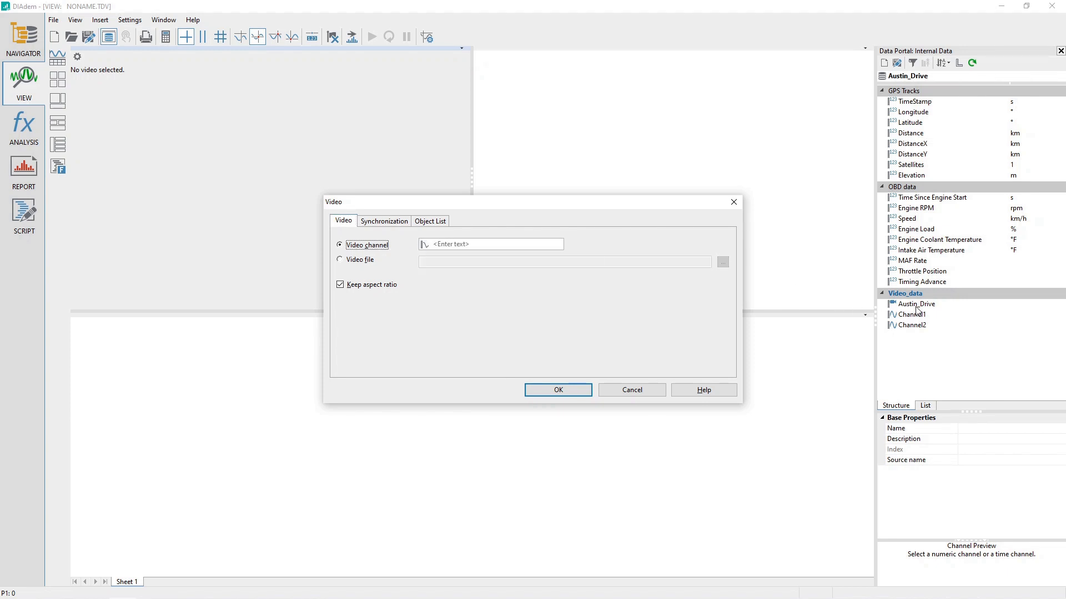
left_click_drag(916, 305, 476, 241)
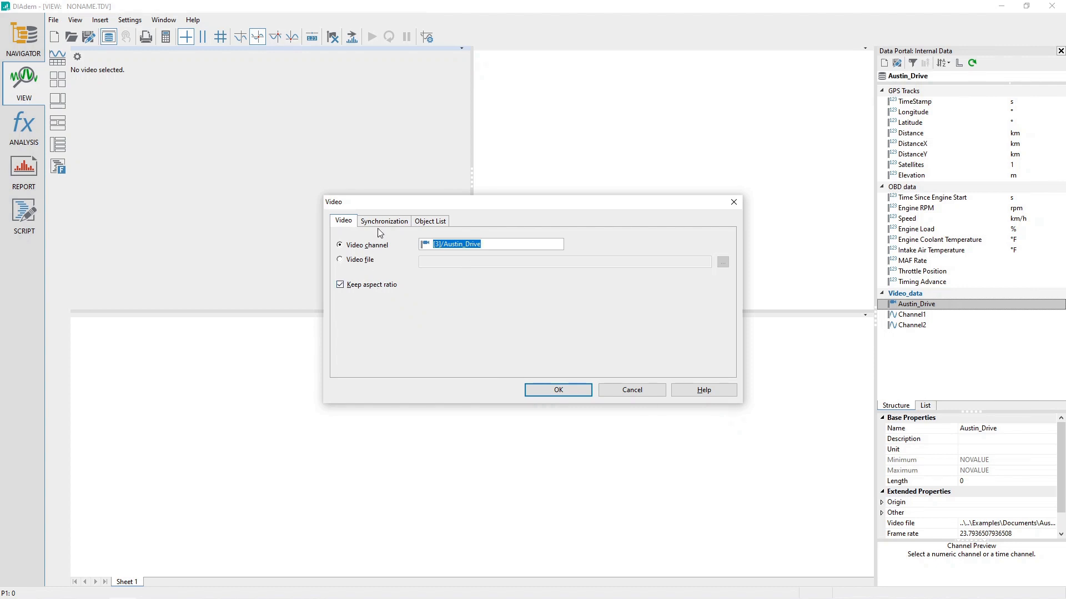
left_click(438, 221)
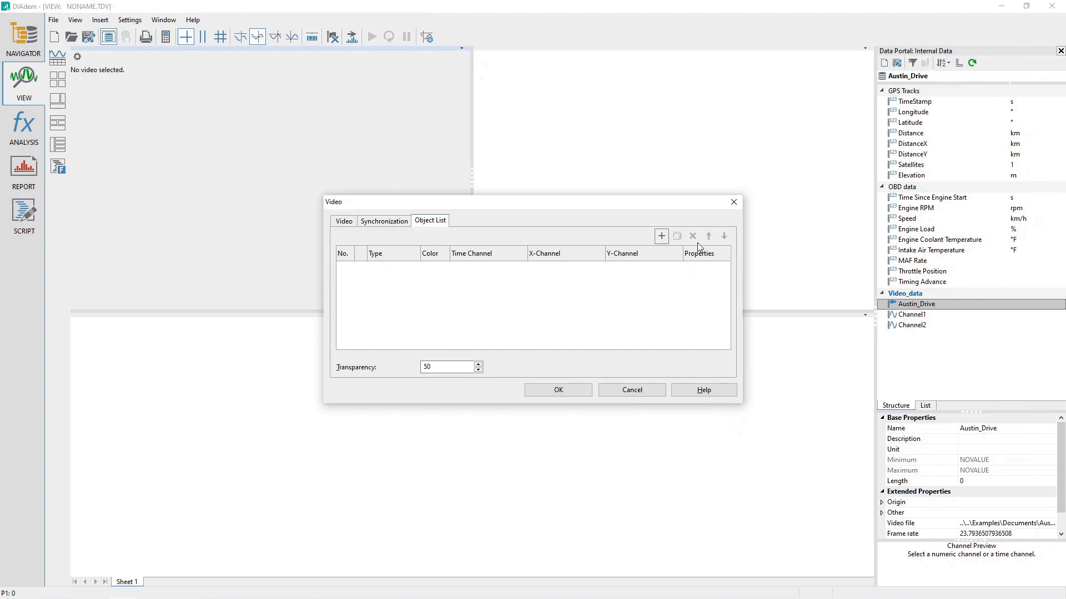
left_click(567, 393)
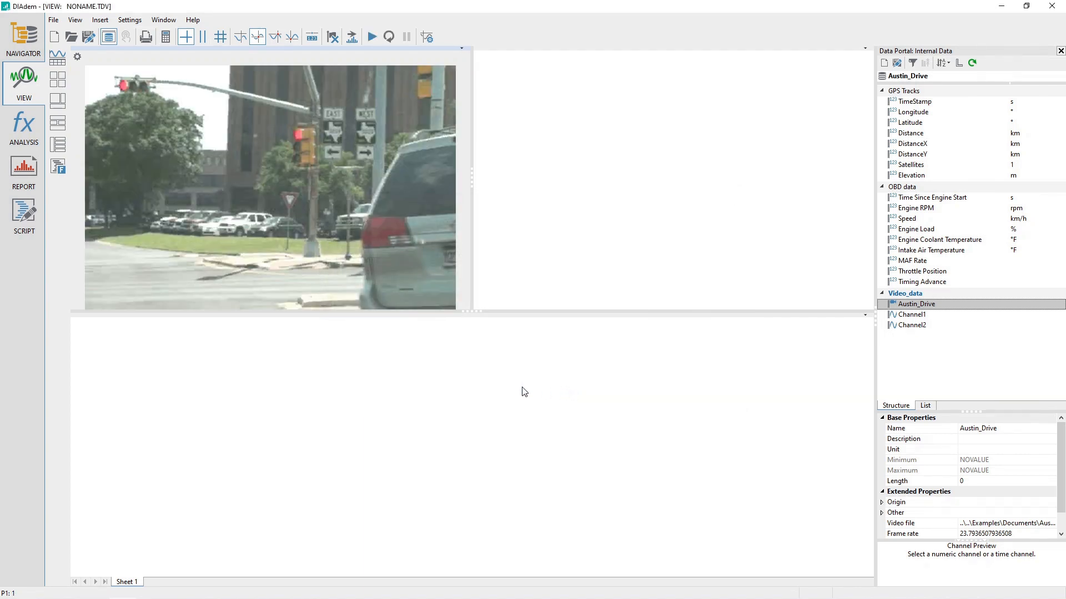
Set the cursor's play speed to 5, reviewing the synchronization, number and color parameters before applying
left_click(426, 37)
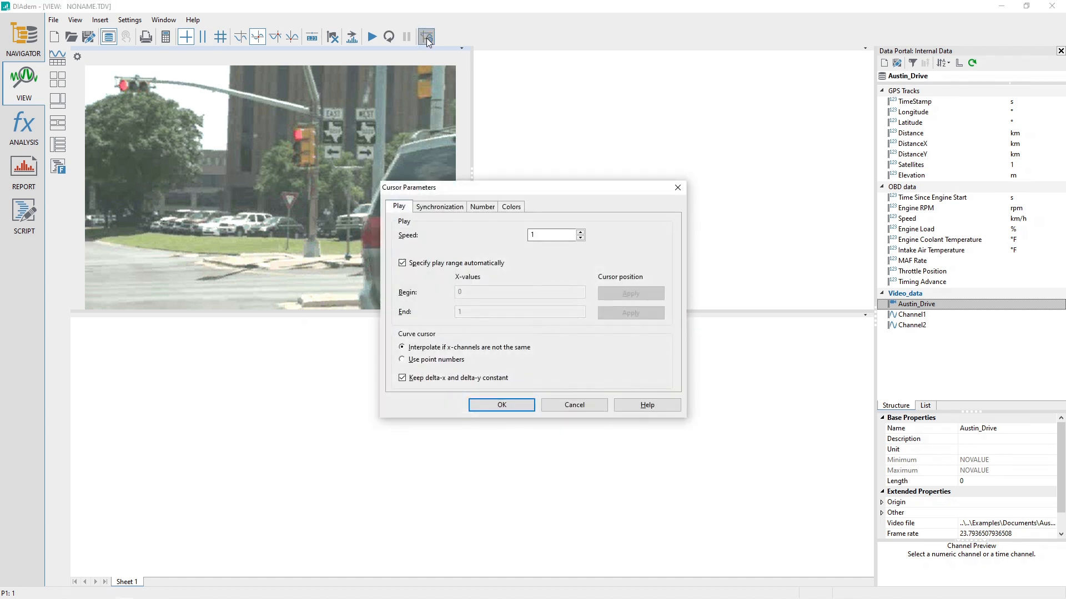
double_click(543, 235)
type("5")
left_click(450, 208)
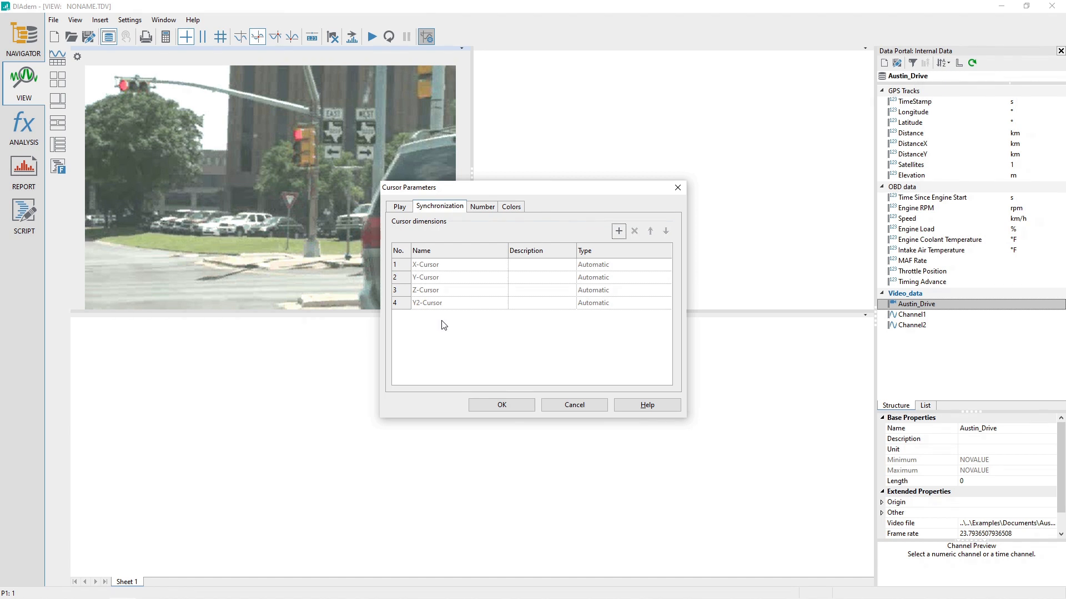
left_click(481, 206)
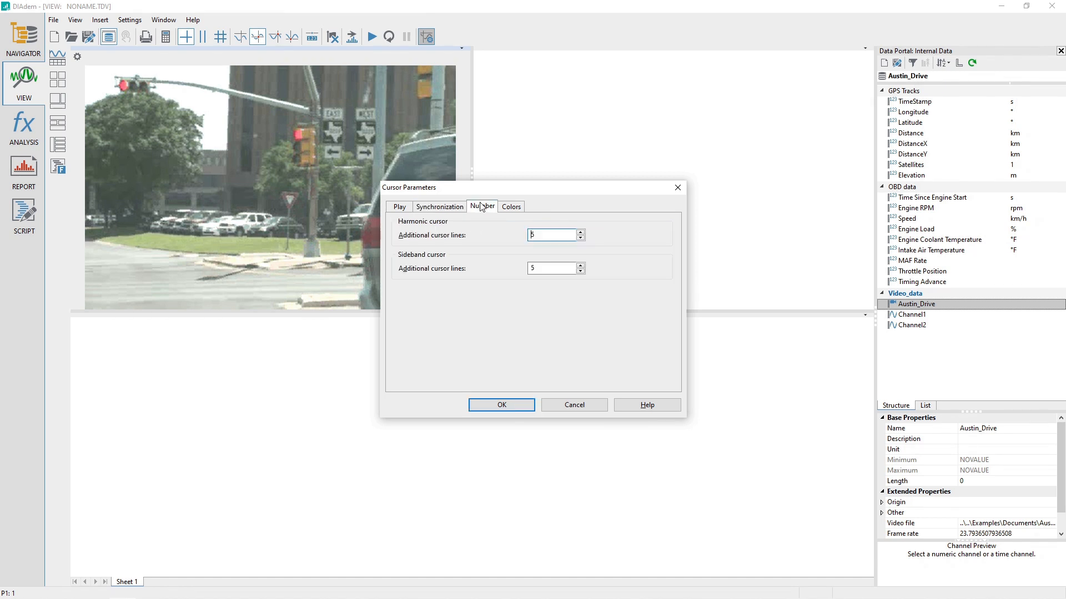
left_click(511, 207)
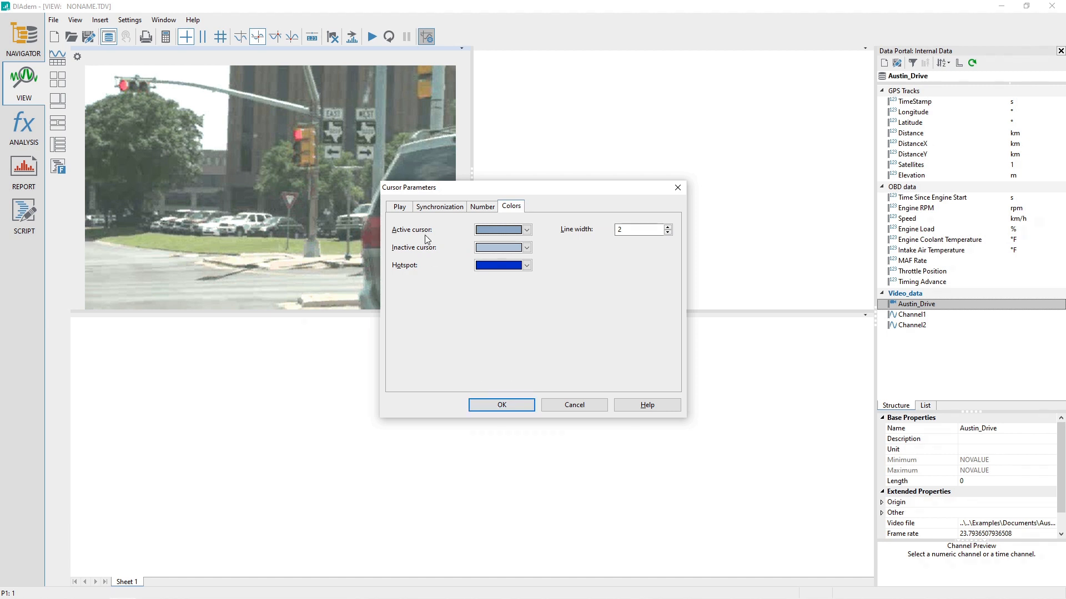
left_click(402, 205)
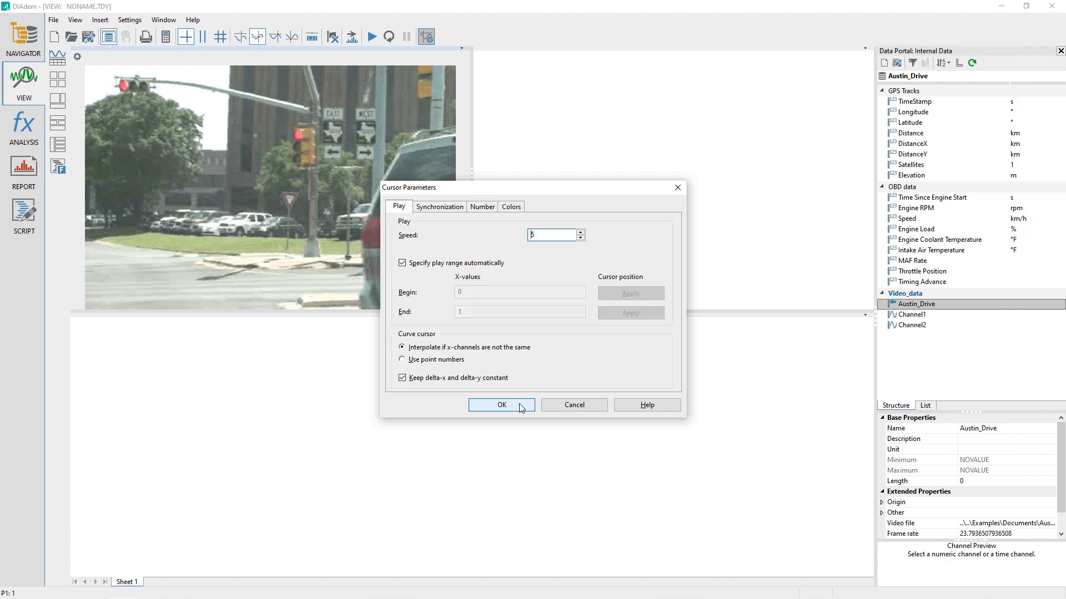
left_click(522, 406)
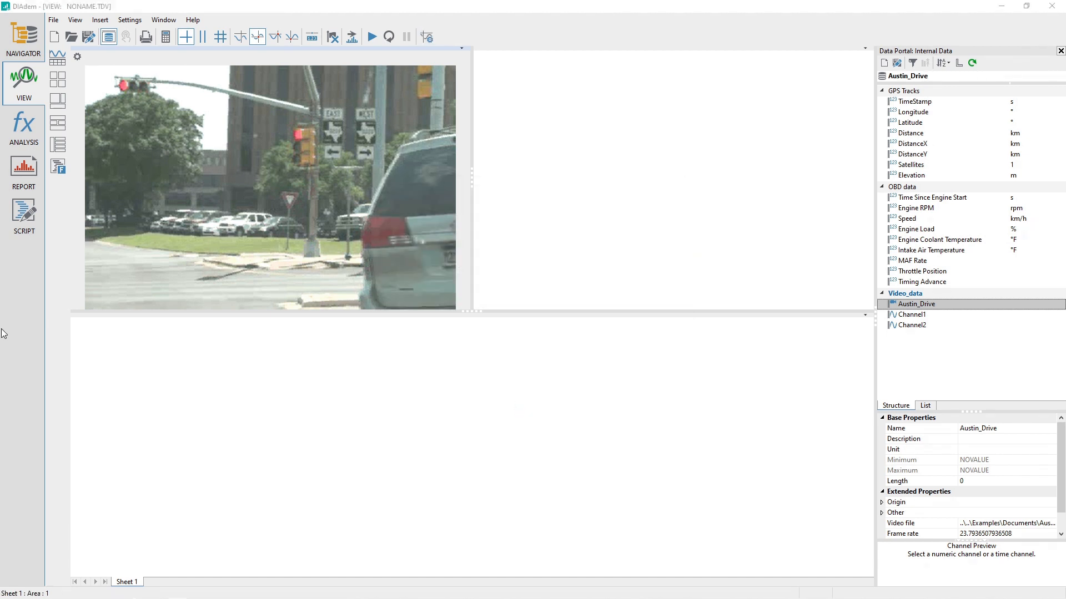
Plot Engine RPM, Speed and Engine Load over Time Since Engine Start as a 2D Axis System in the wide area, using n Systems [linear]
left_click(917, 198)
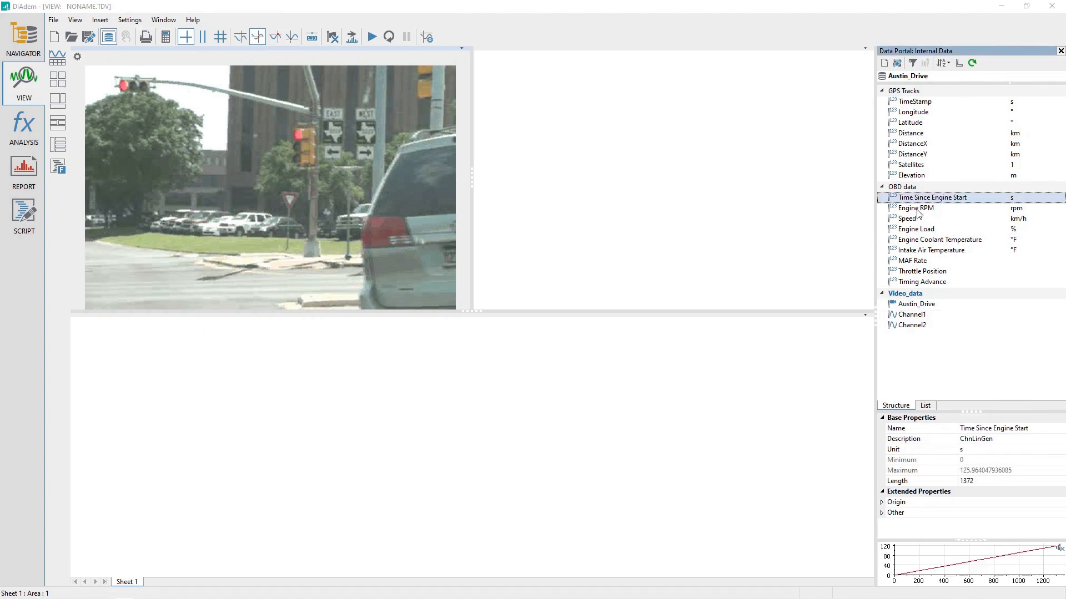
left_click(917, 210, "ctrl")
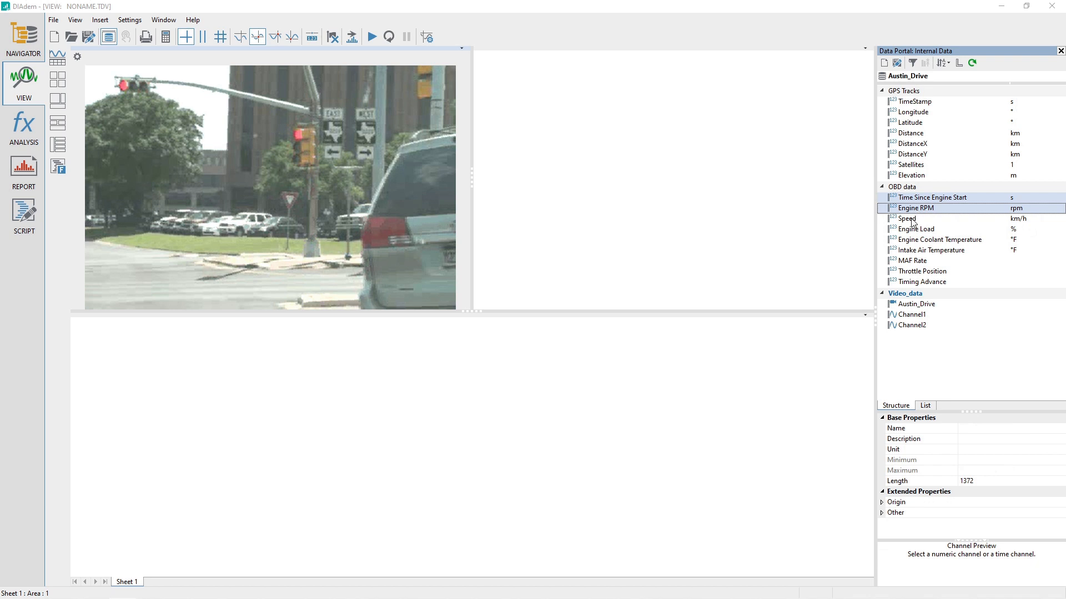
left_click(911, 221, "ctrl")
left_click(912, 231, "ctrl")
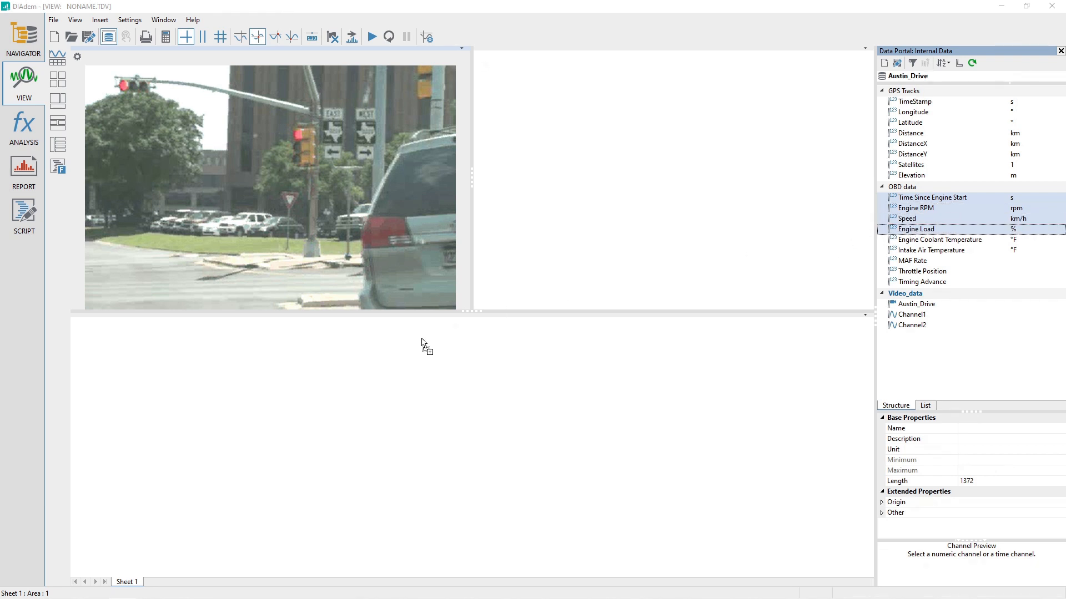
right_click(379, 358)
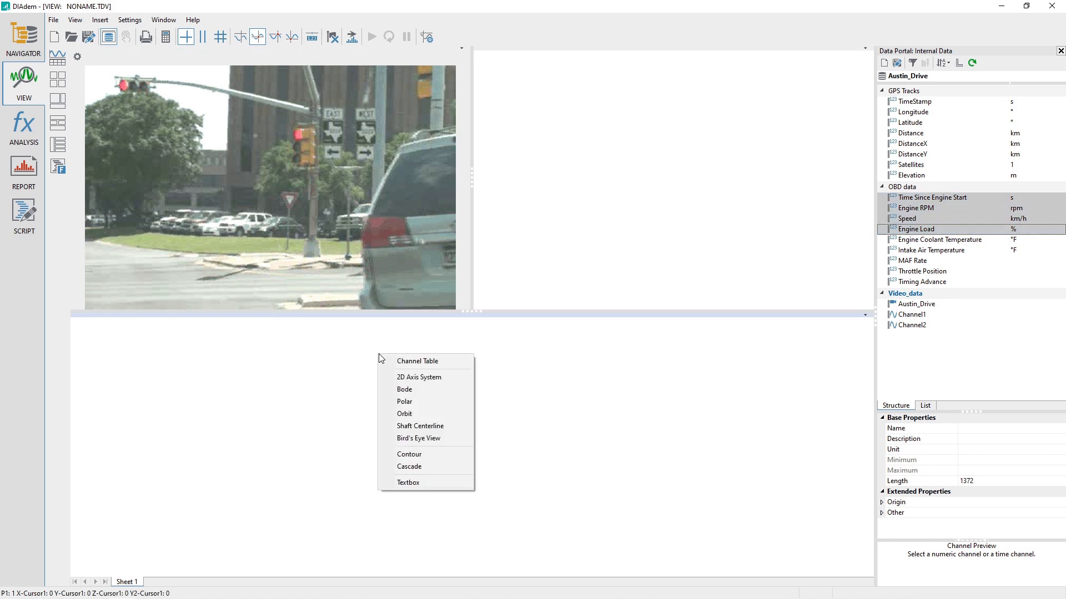
left_click(460, 380)
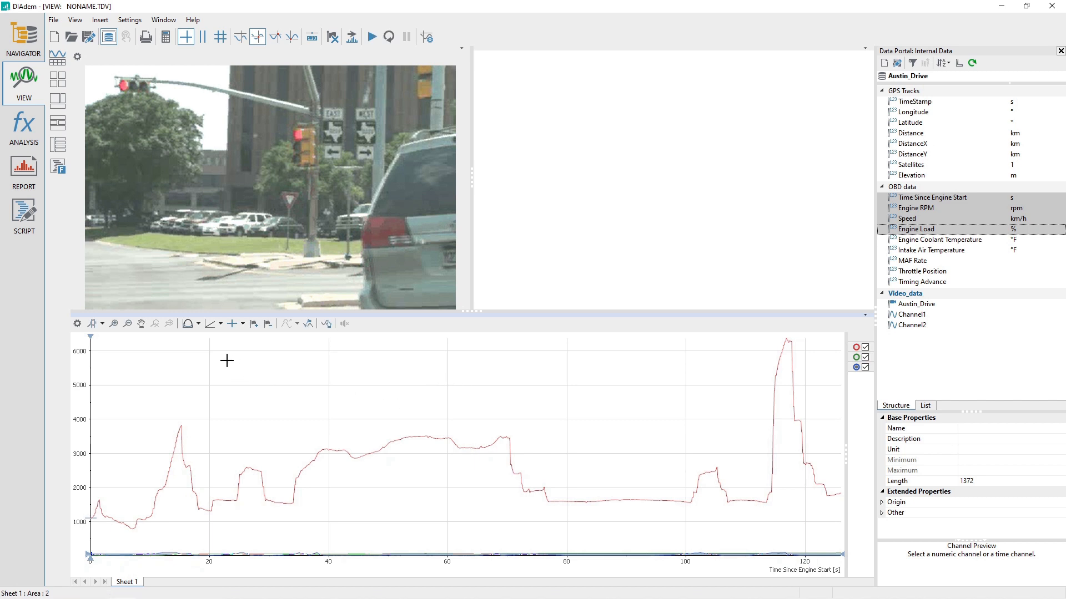
left_click(199, 324)
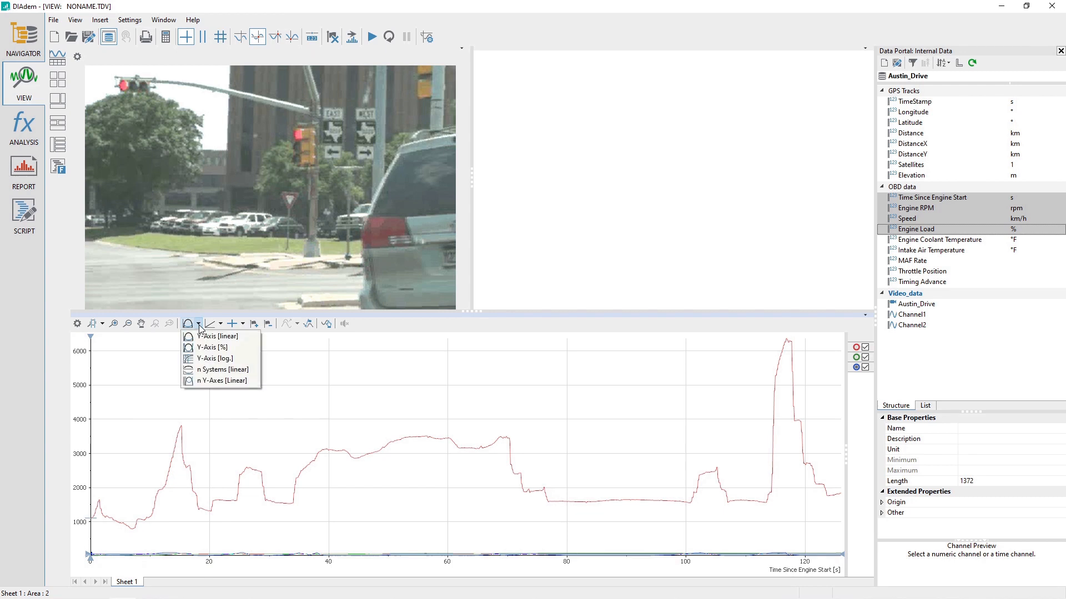
left_click(255, 371)
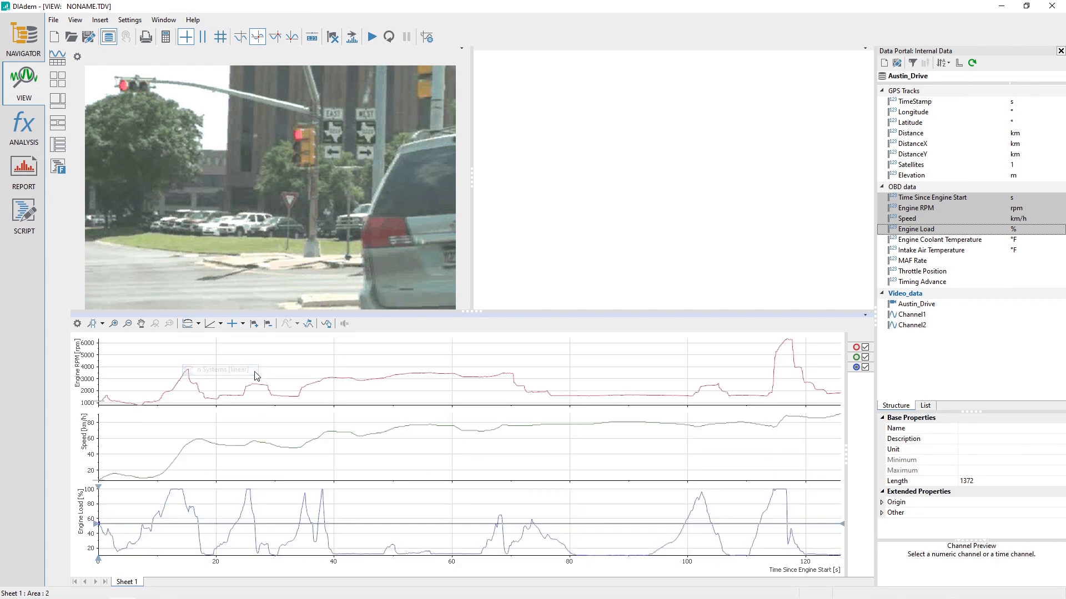
Review the 2D axis system's cursor synchronization, keeping X-Cursor for the abscissa and Y-Cursor for the ordinate
right_click(311, 353)
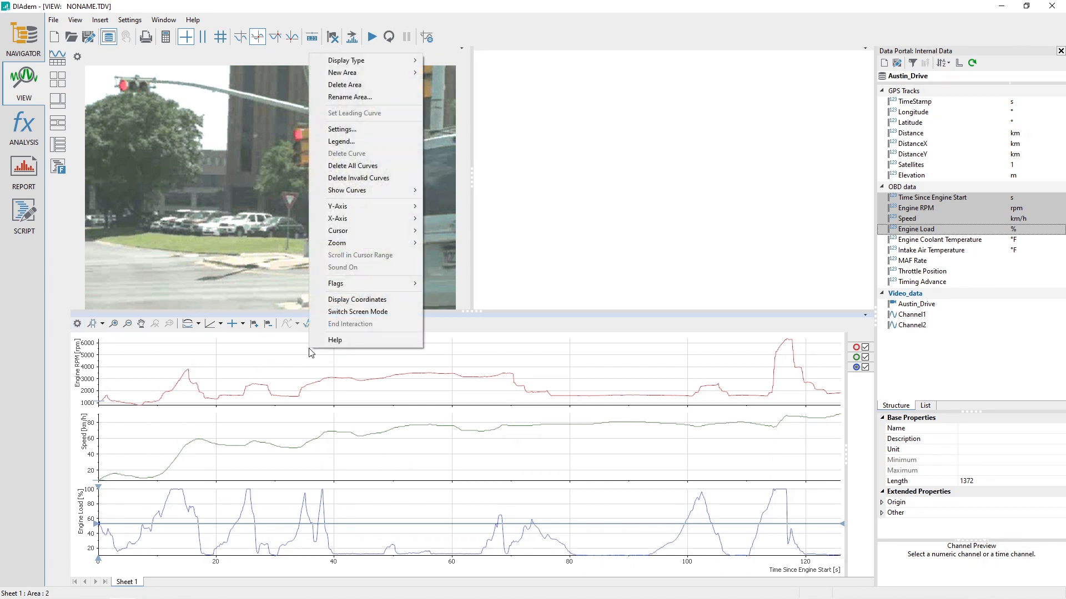
left_click(370, 133)
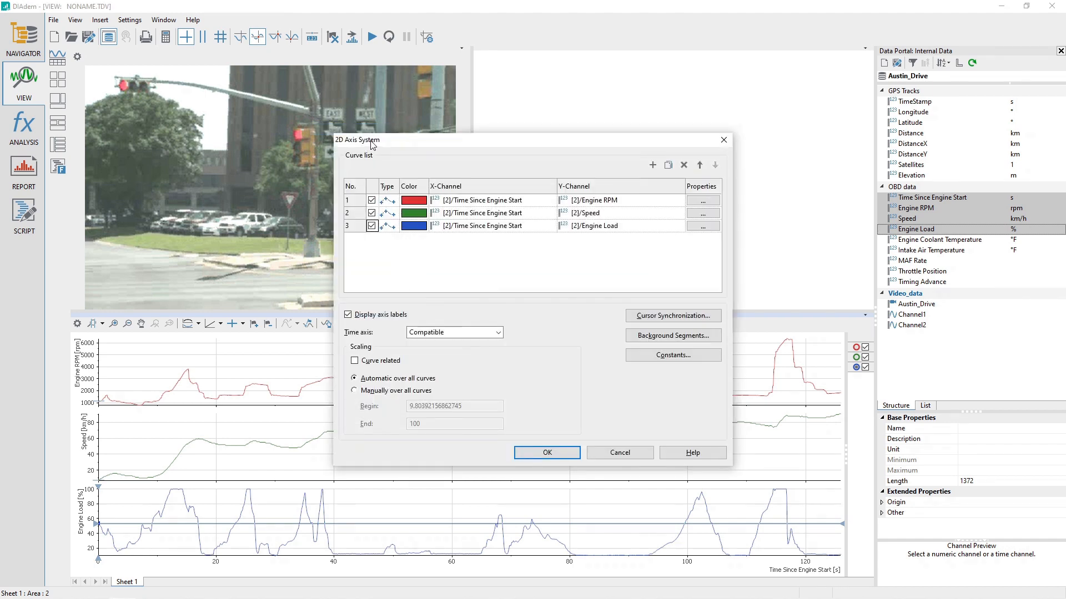
left_click(674, 316)
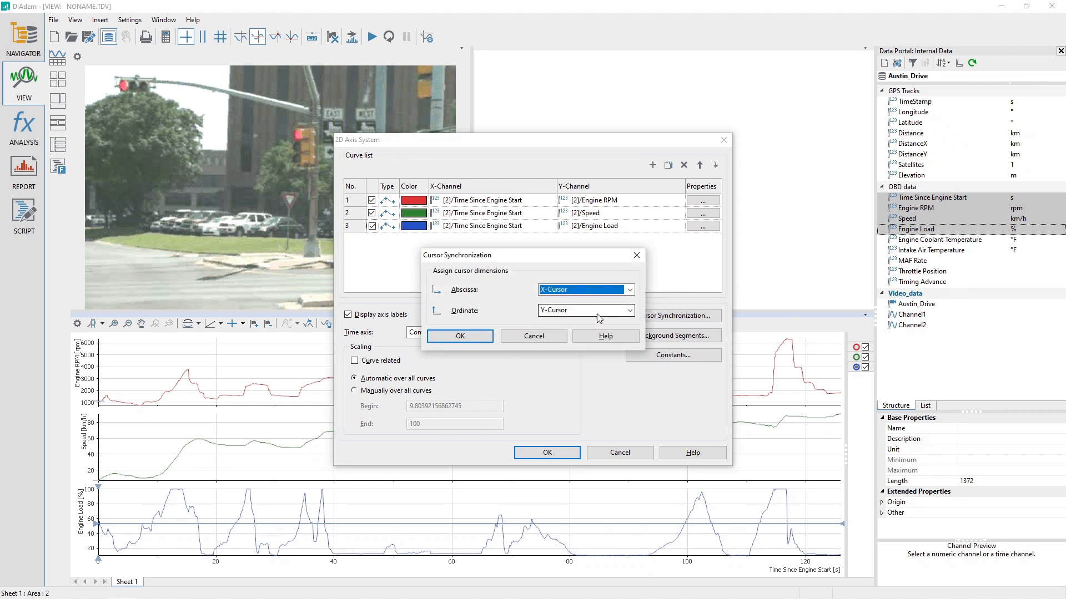
left_click(475, 337)
left_click(530, 454)
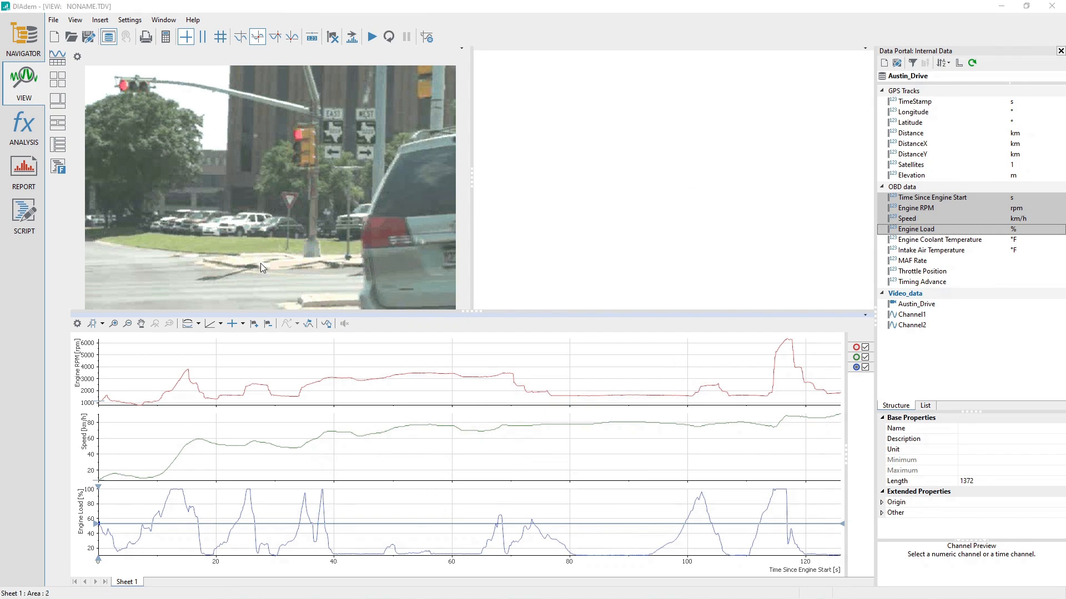
Move the cursor along the Engine RPM curve to about 53 s and along the Engine Load curve to about 37 s, following the video
left_click(287, 361)
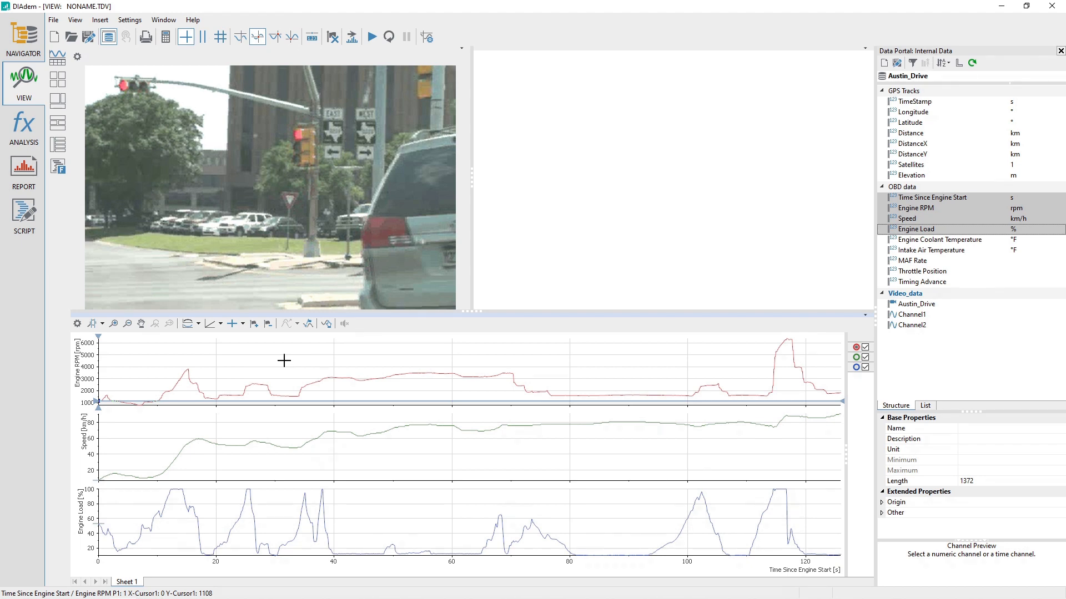
left_click_drag(284, 360, 422, 381)
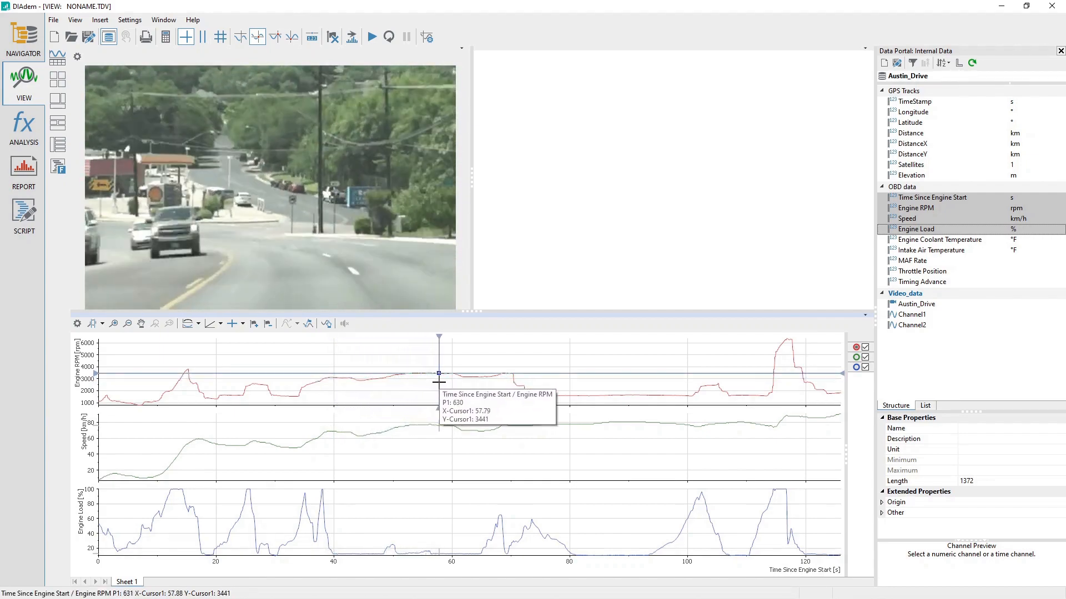
left_click_drag(439, 382, 409, 381)
left_click(225, 496)
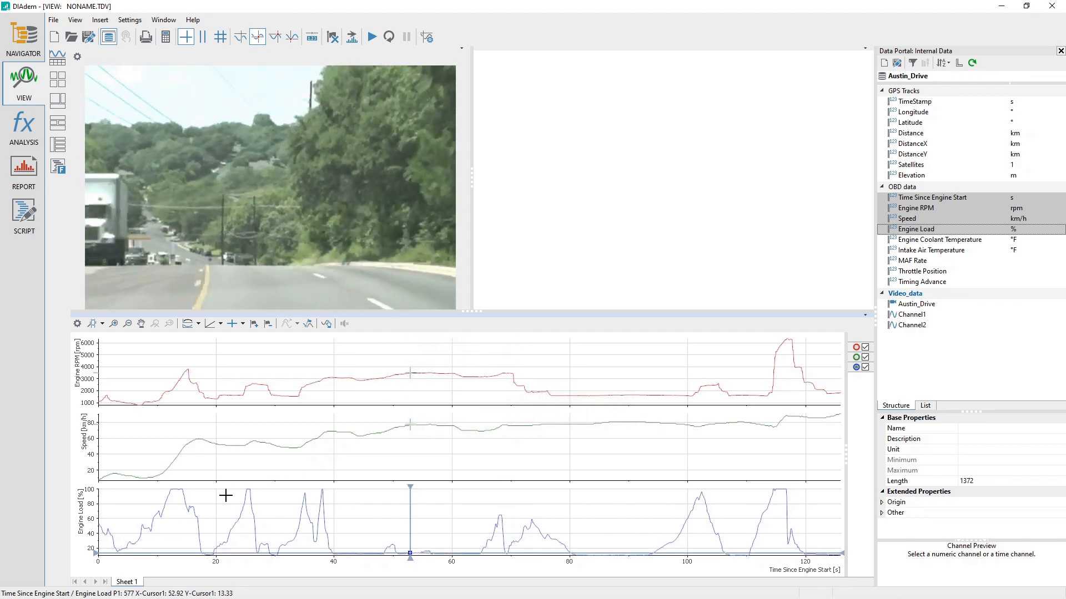
left_click_drag(247, 499, 318, 513)
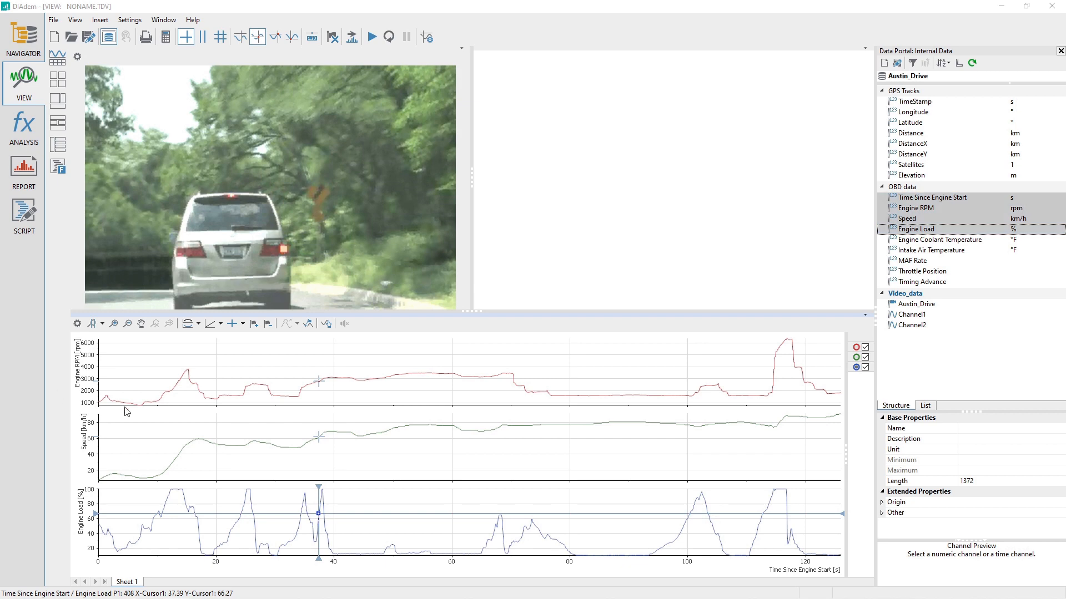
Inspect the cursor choices available for the 2D axis system's abscissa synchronization, keeping X-Cursor selected
right_click(230, 361)
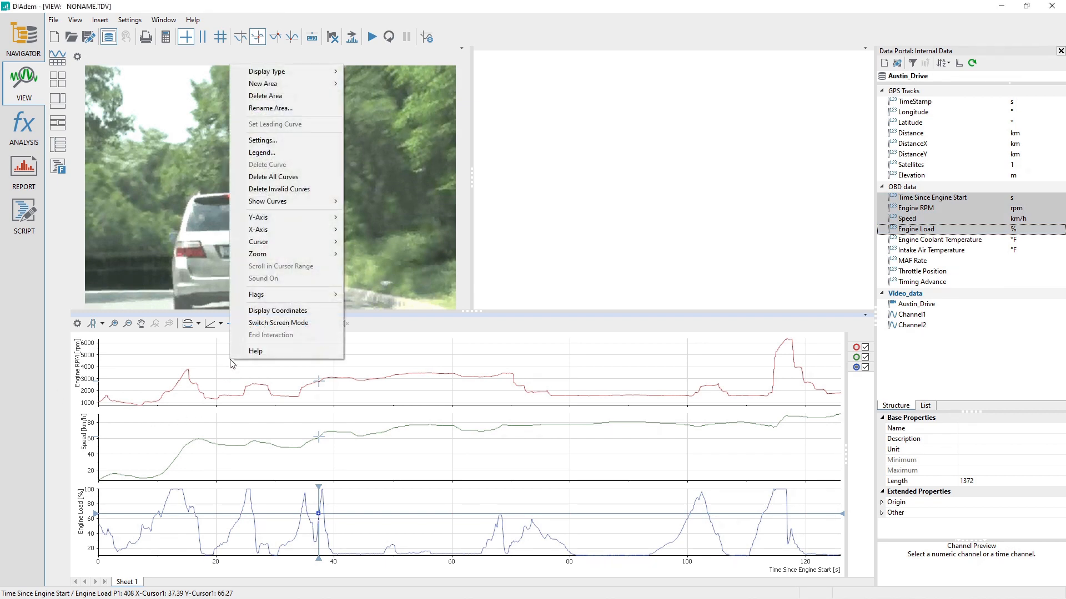
left_click(310, 142)
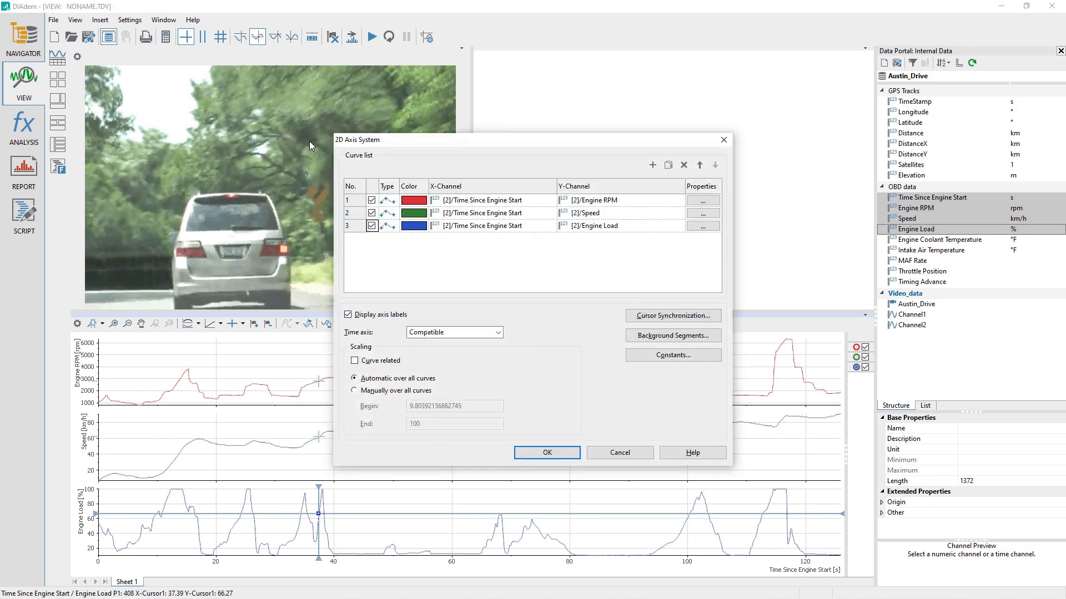
left_click(704, 320)
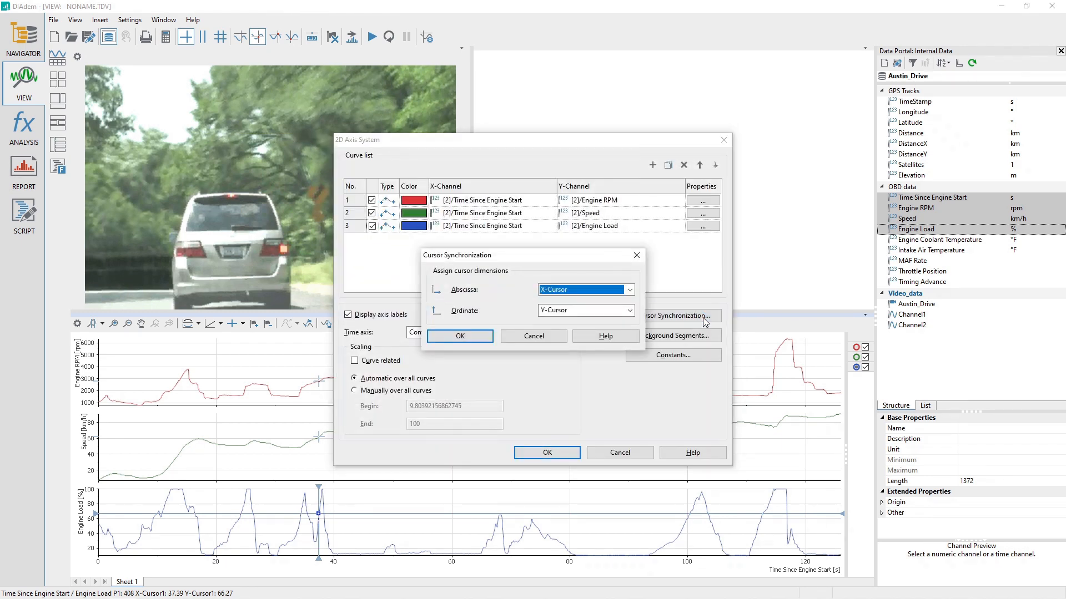
left_click(631, 289)
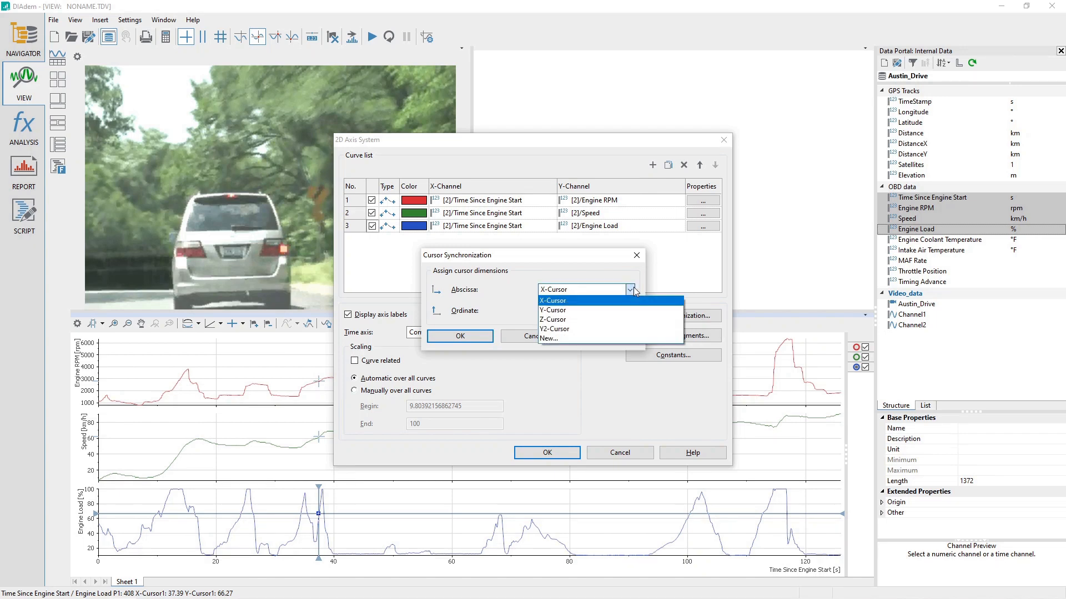
left_click(634, 287)
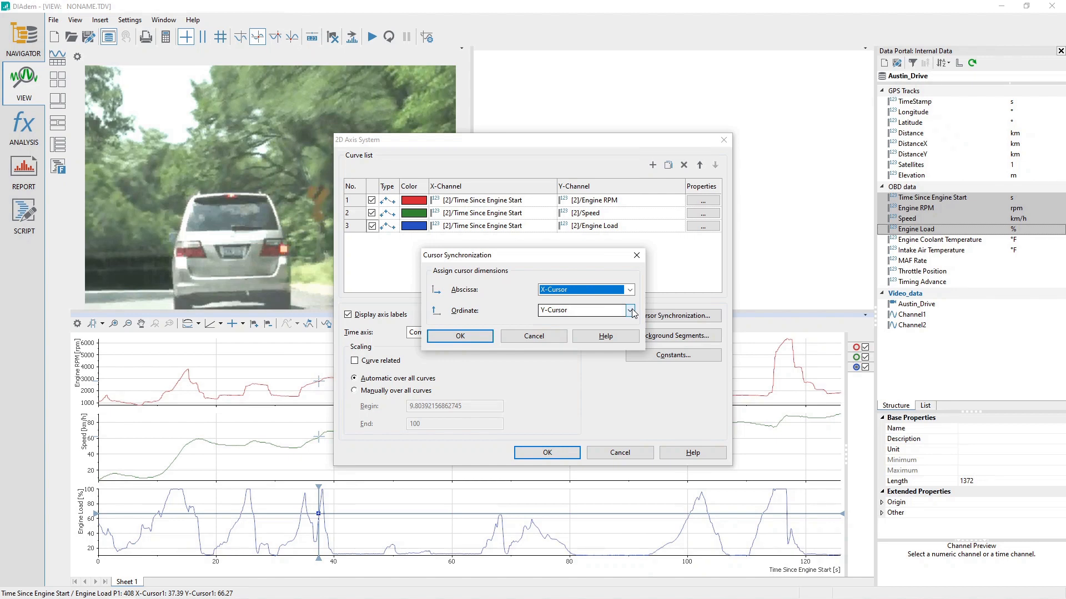
left_click(469, 335)
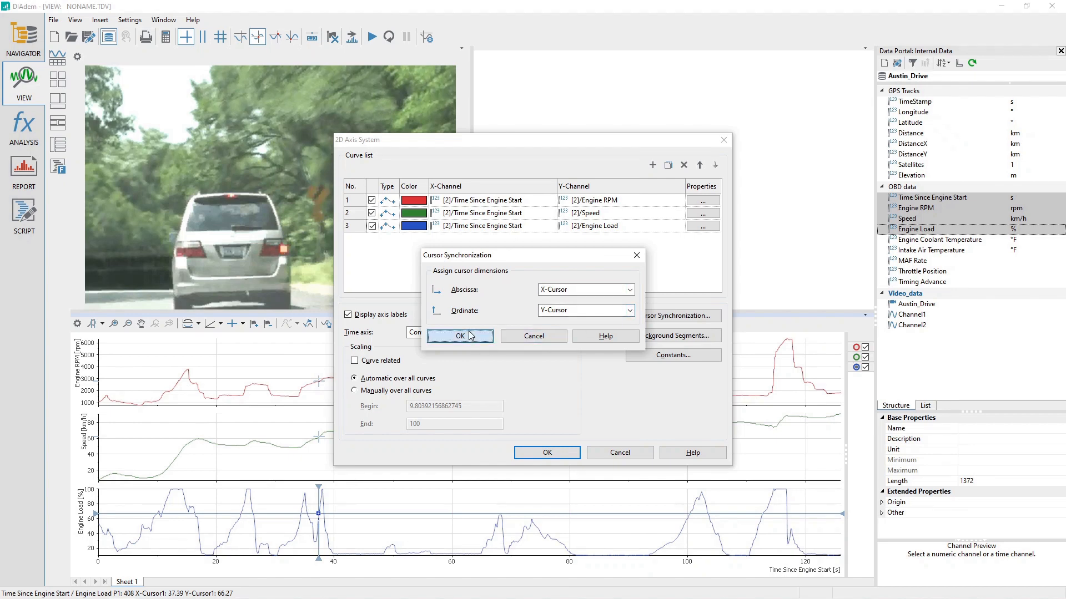
left_click(527, 452)
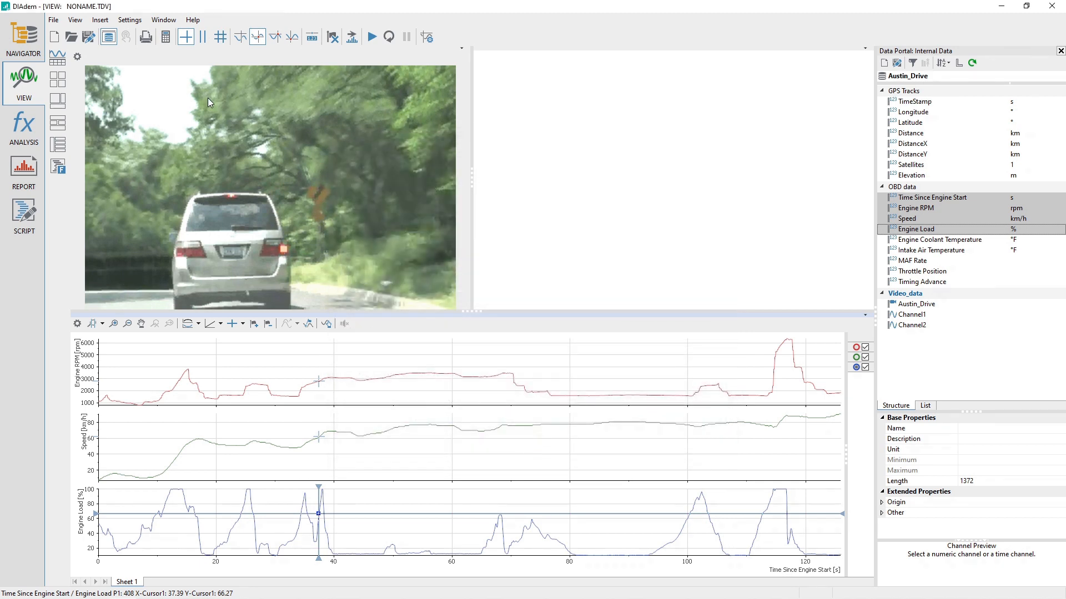
Check the Video display's synchronization settings and its time axis cursor choices, keeping X-Cursor assigned
right_click(238, 135)
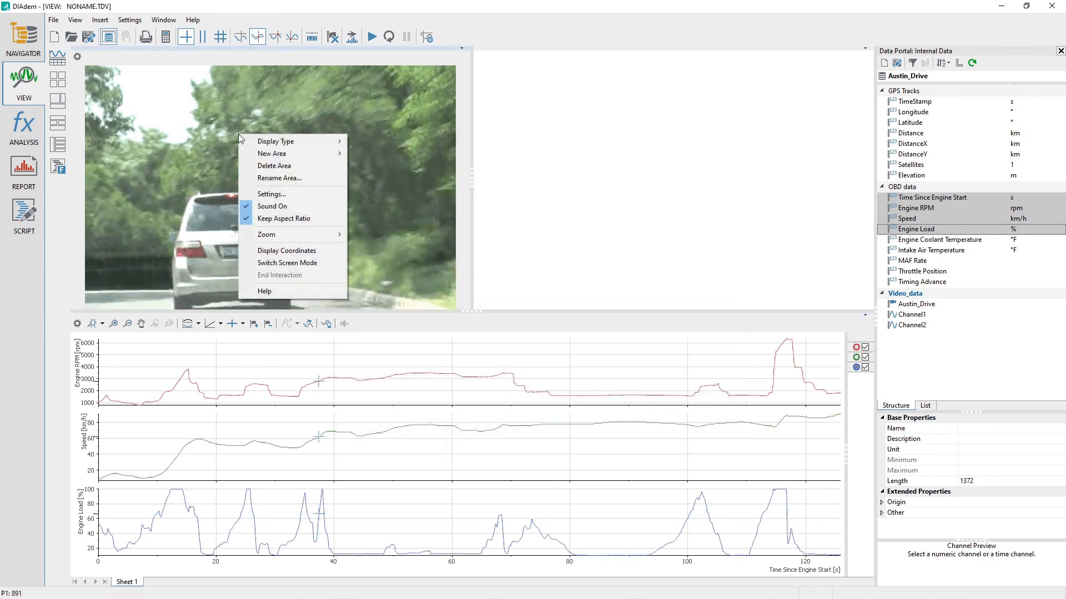
left_click(326, 194)
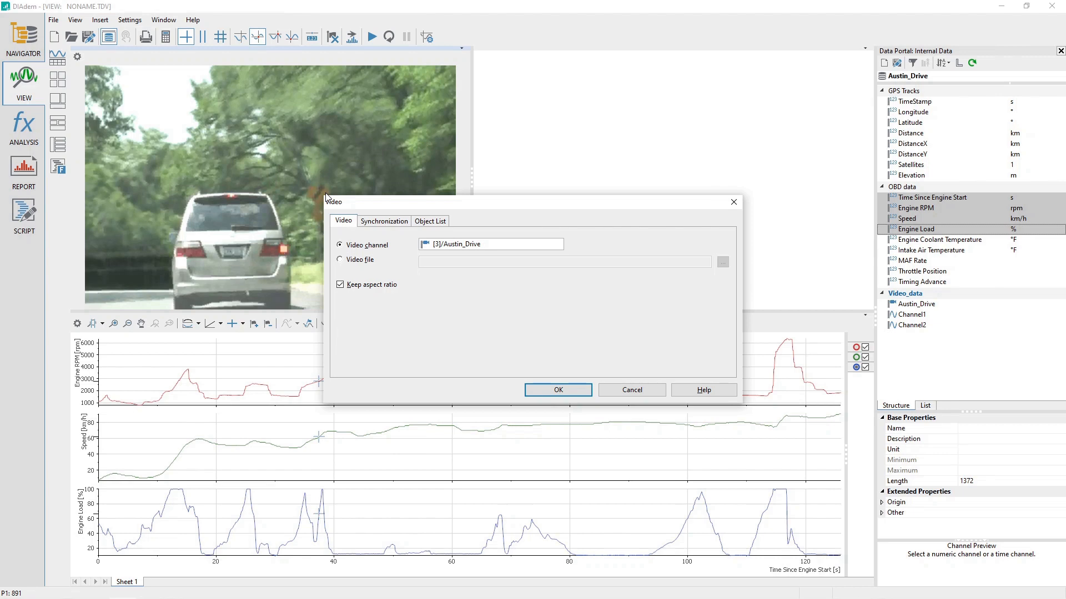
left_click(384, 221)
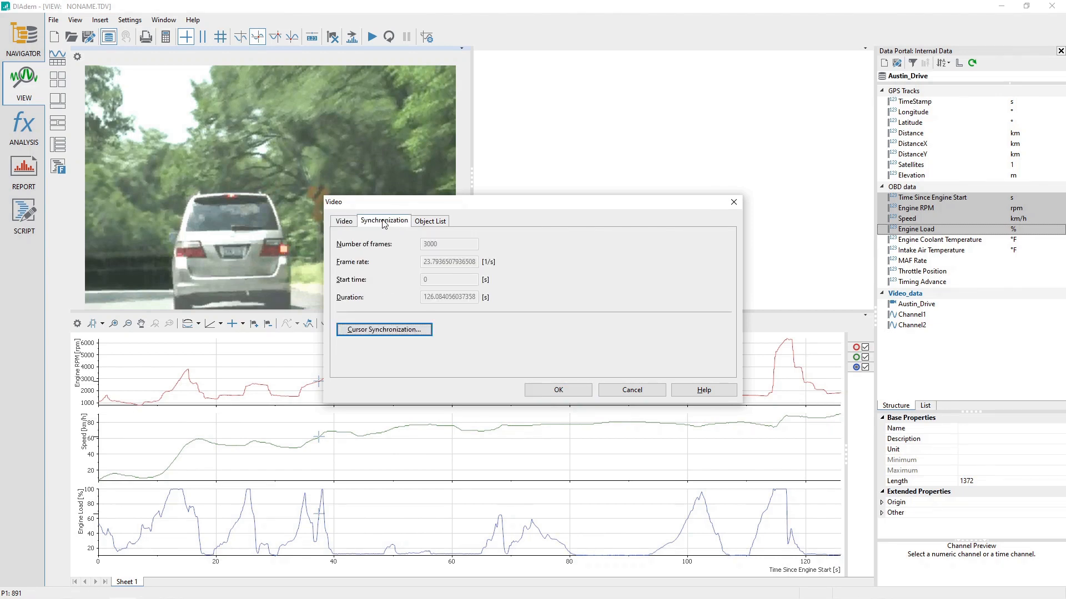
left_click(427, 331)
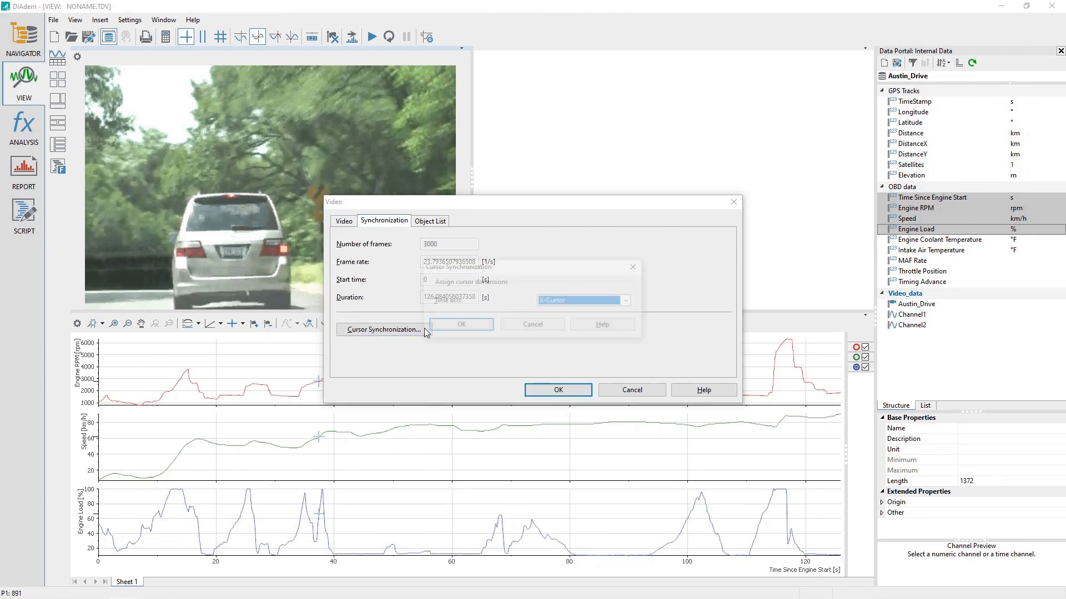
left_click(630, 301)
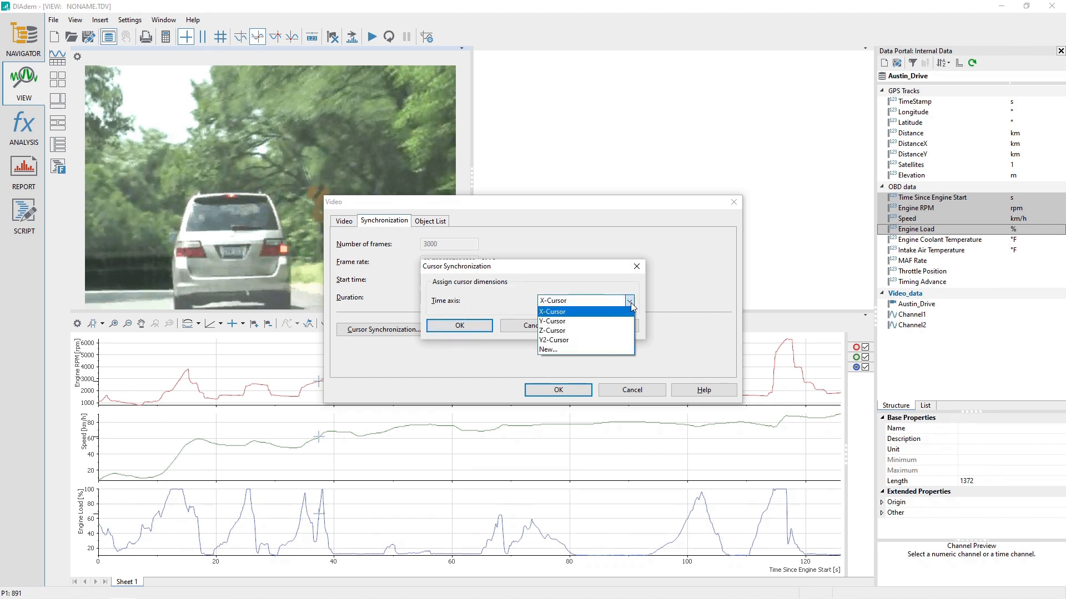
left_click(631, 302)
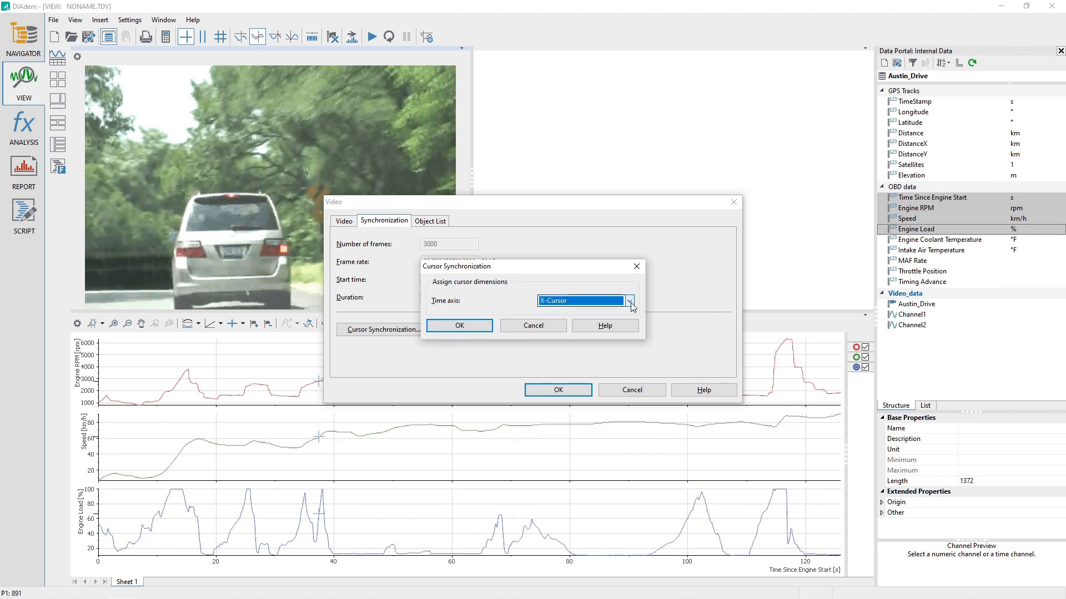
left_click(448, 328)
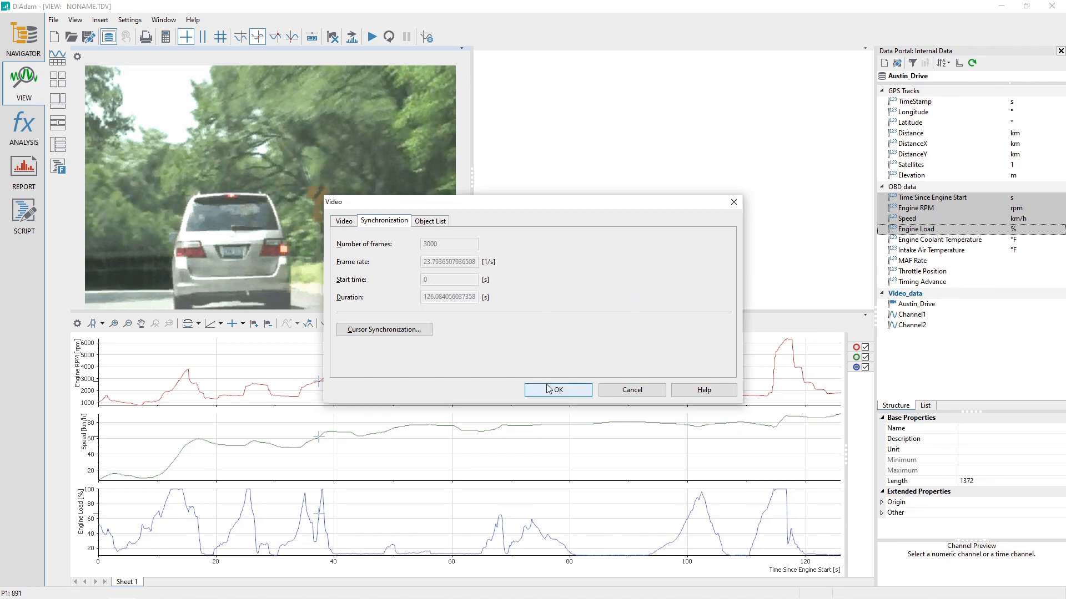